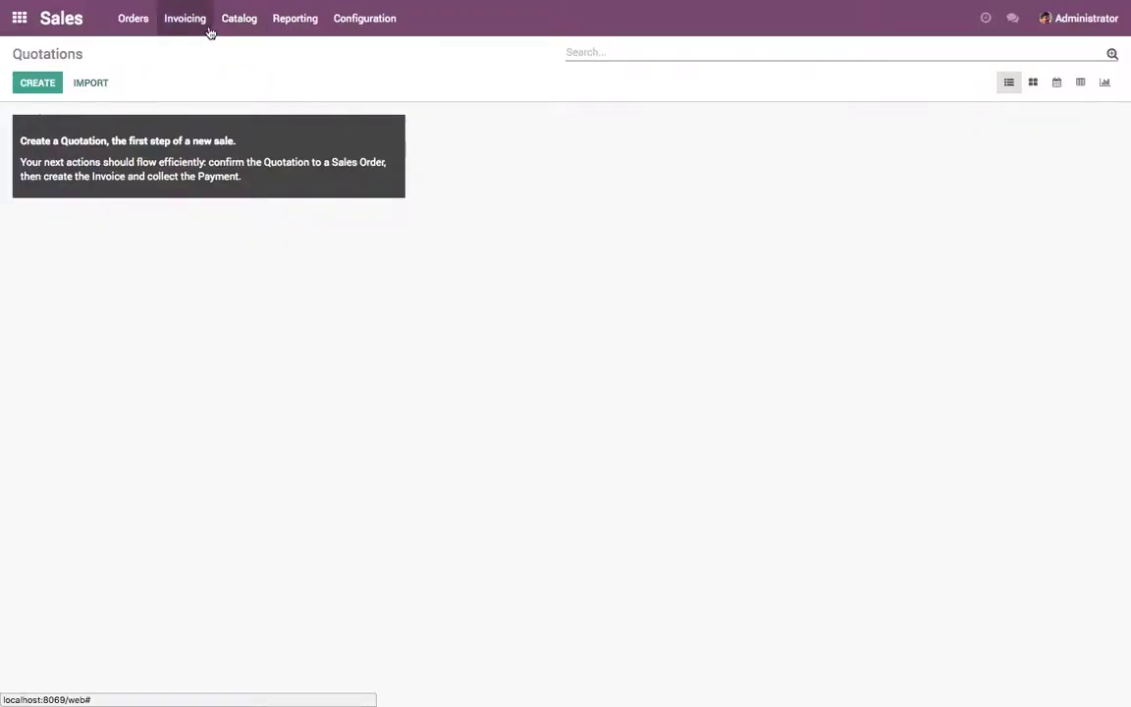
Create a new product in the sales catalog and upload laptop.png from the Desktop as its image
{"action": "left_click", "coordinate": [240, 23]}
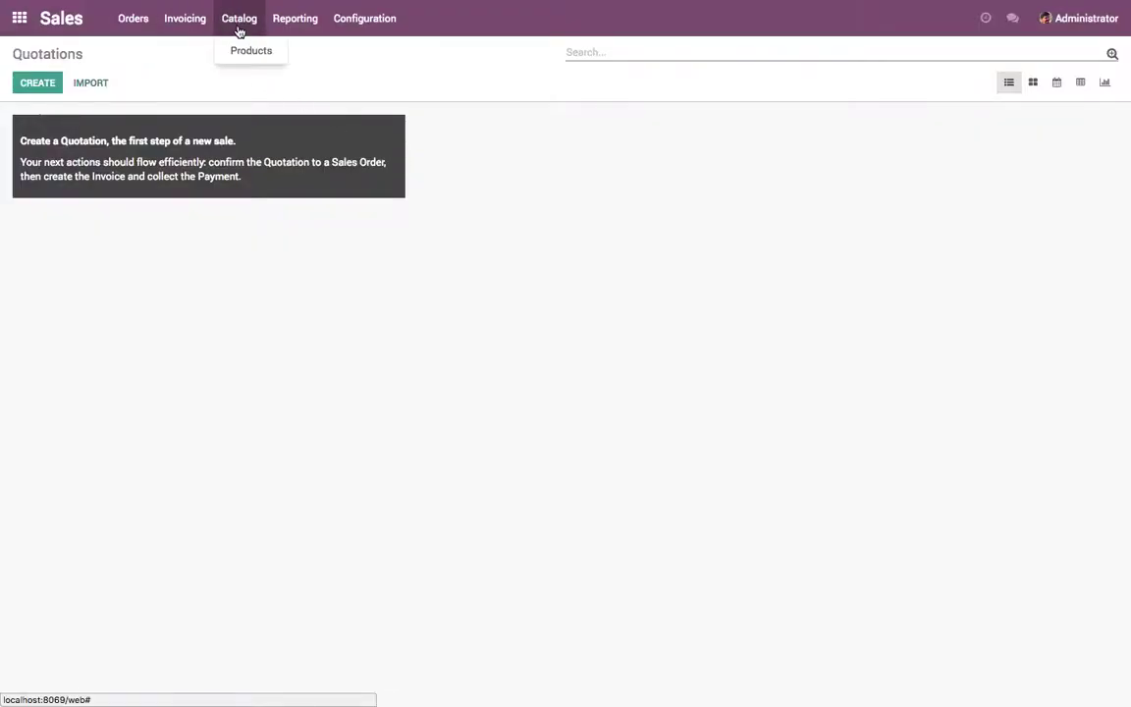
{"action": "left_click", "coordinate": [244, 48]}
{"action": "left_click", "coordinate": [37, 84]}
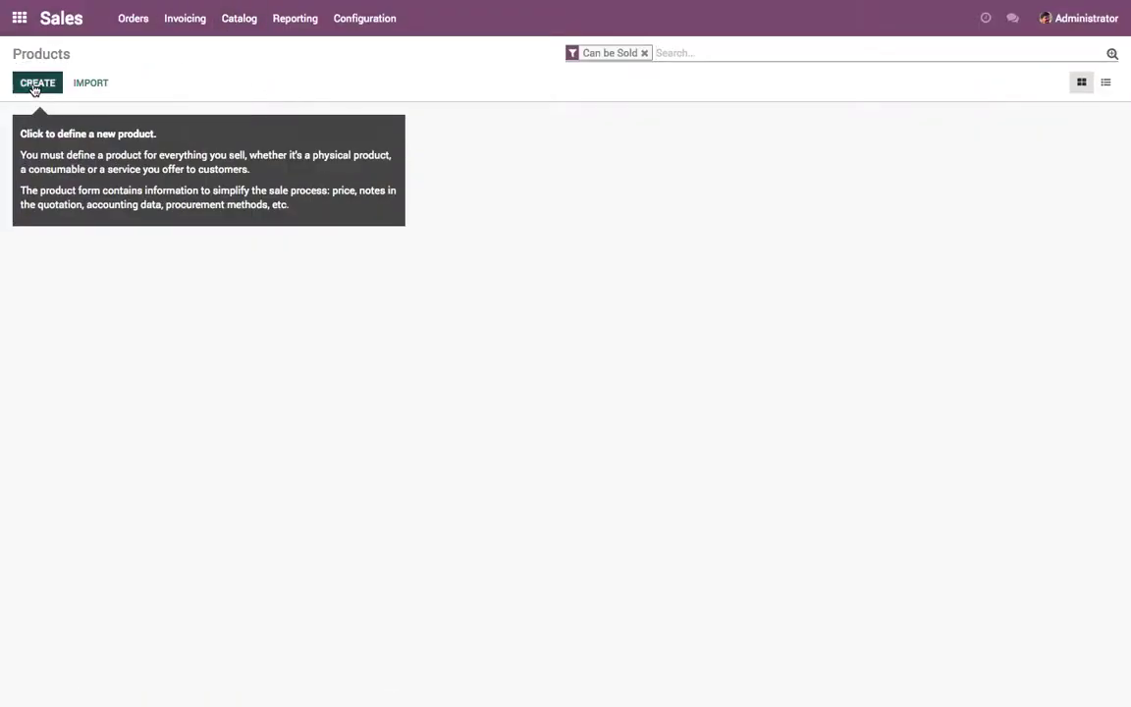
{"action": "left_click", "coordinate": [940, 174]}
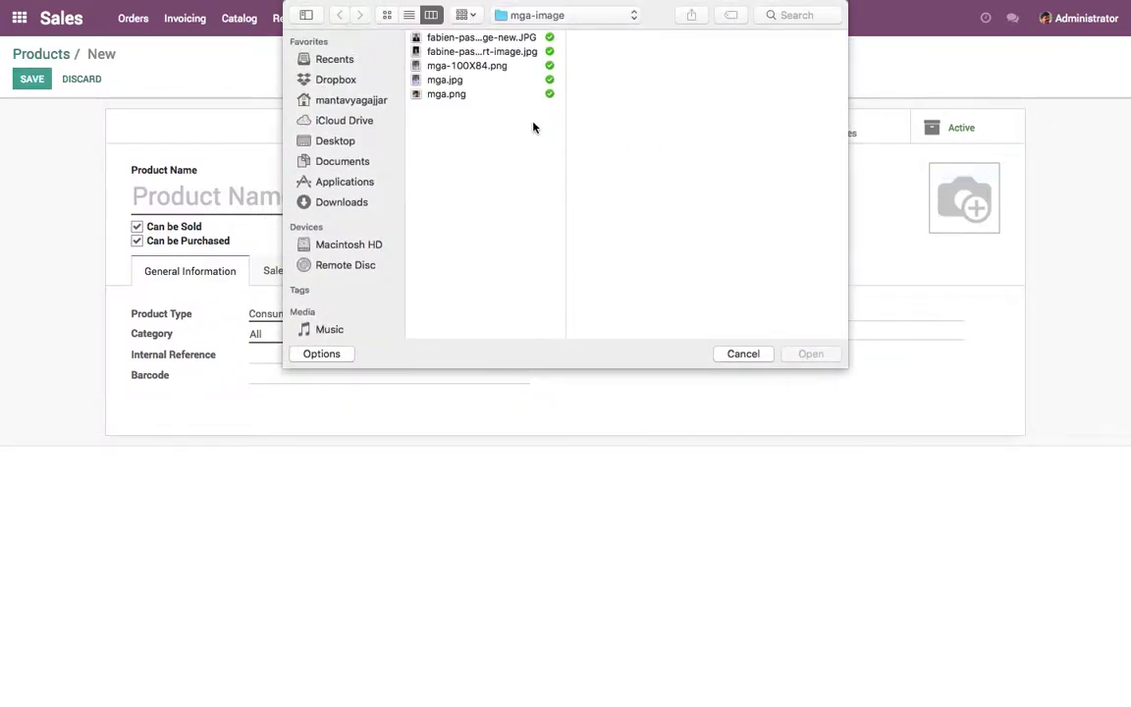
{"action": "left_click", "coordinate": [307, 145]}
{"action": "left_click", "coordinate": [444, 136]}
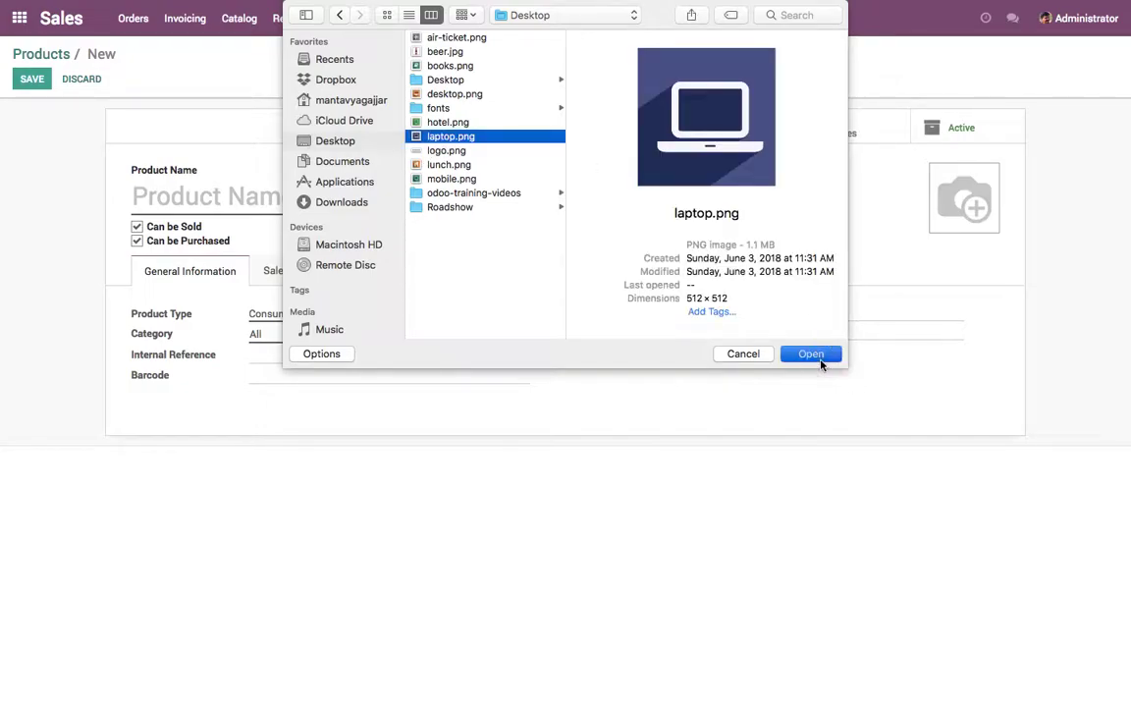
{"action": "left_click", "coordinate": [812, 354]}
Fill in the product as a Consumable named Laptop with a sales price of 1250 and a cost of 800
{"action": "left_click", "coordinate": [331, 200]}
{"action": "type", "text": "Laptop"}
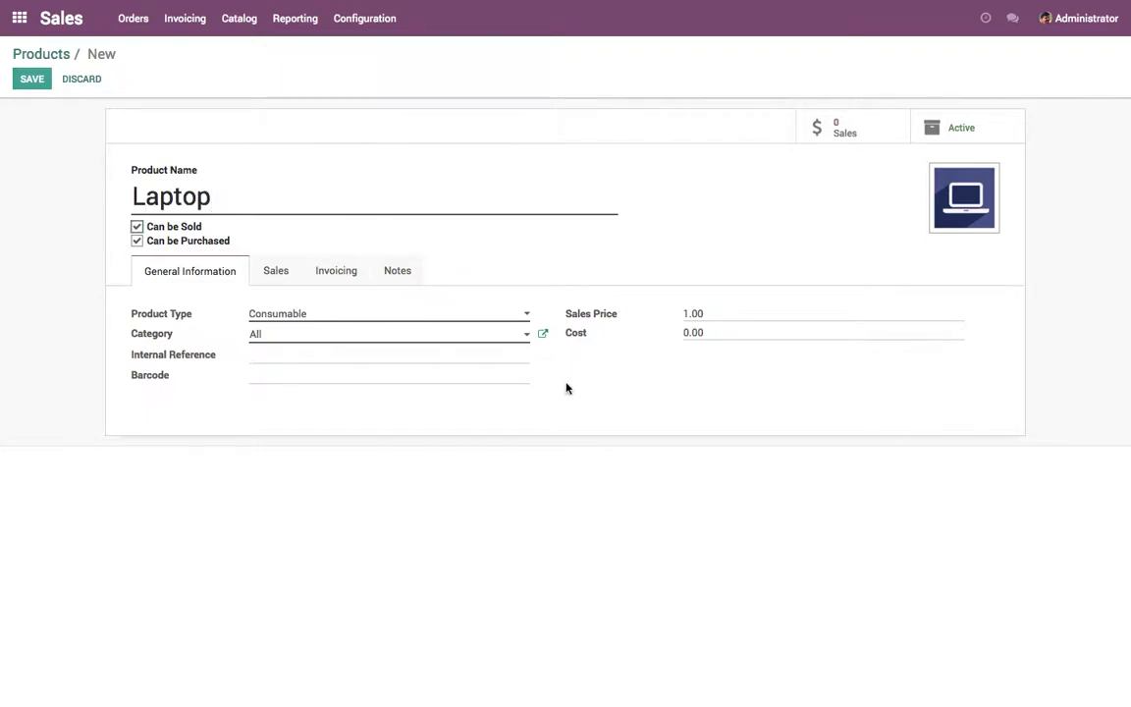
{"action": "left_click", "coordinate": [457, 313]}
{"action": "left_click", "coordinate": [344, 313]}
{"action": "left_click", "coordinate": [712, 312]}
{"action": "type", "text": "125"}
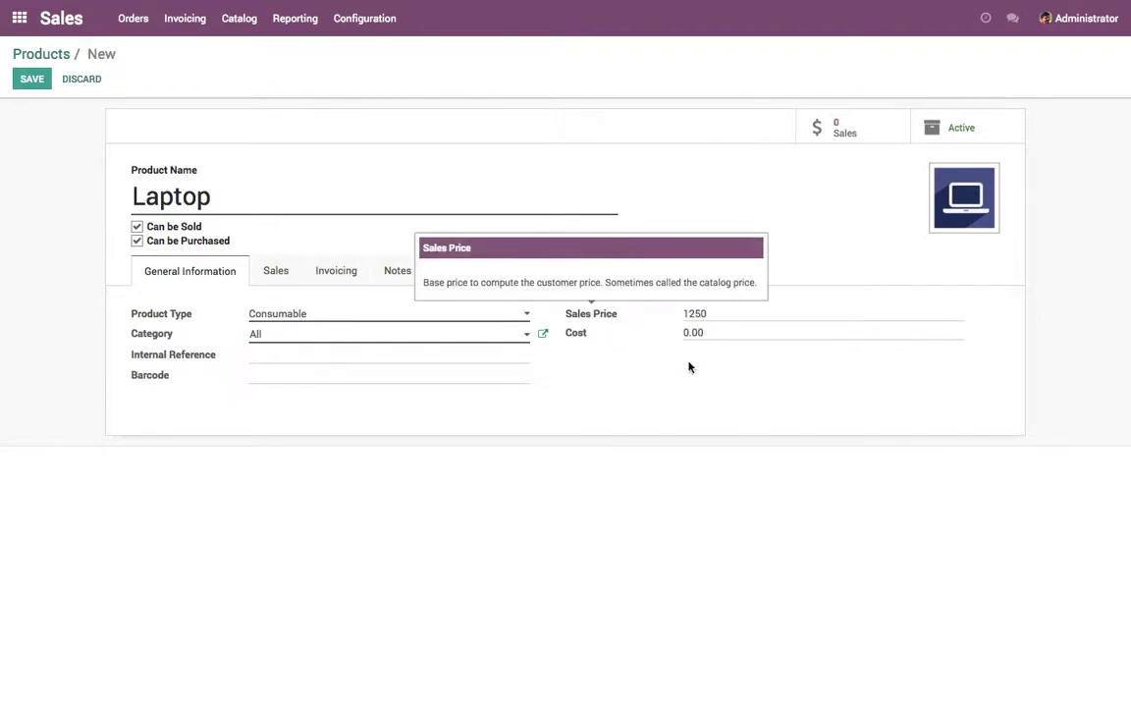
{"action": "type", "text": "0"}
{"action": "left_click", "coordinate": [586, 329]}
{"action": "left_click", "coordinate": [705, 330]}
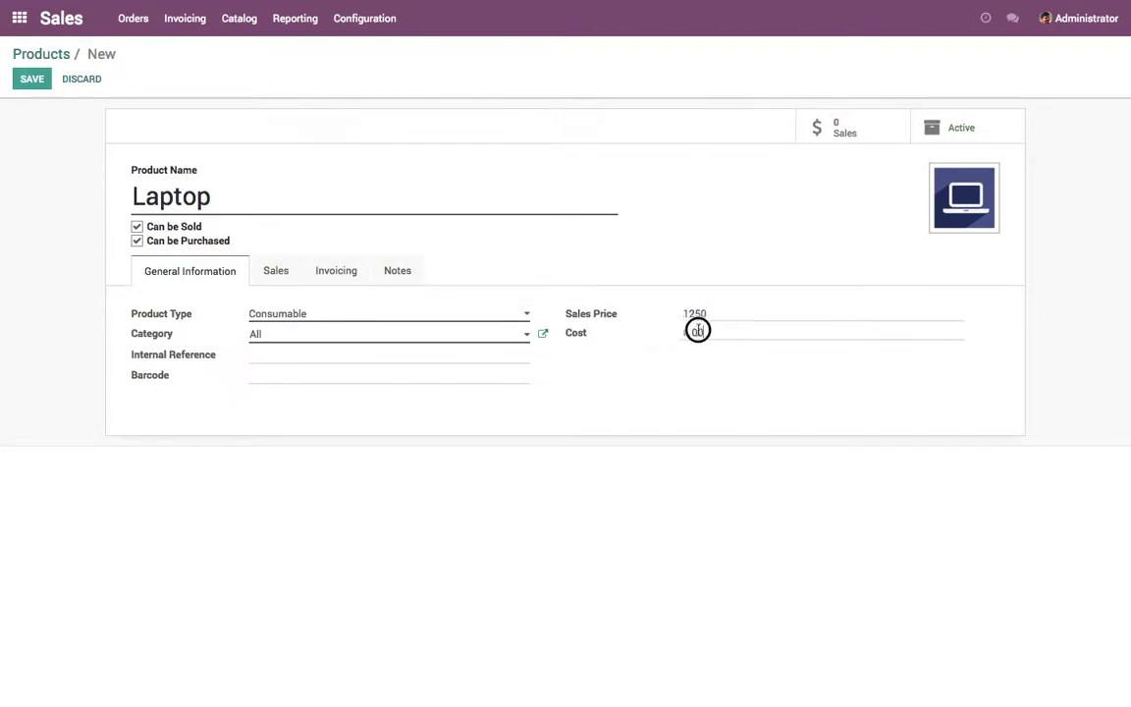
{"action": "type", "text": "800"}
Review the Laptop product's invoicing, sales and notes settings, and save the product
{"action": "left_click", "coordinate": [334, 264]}
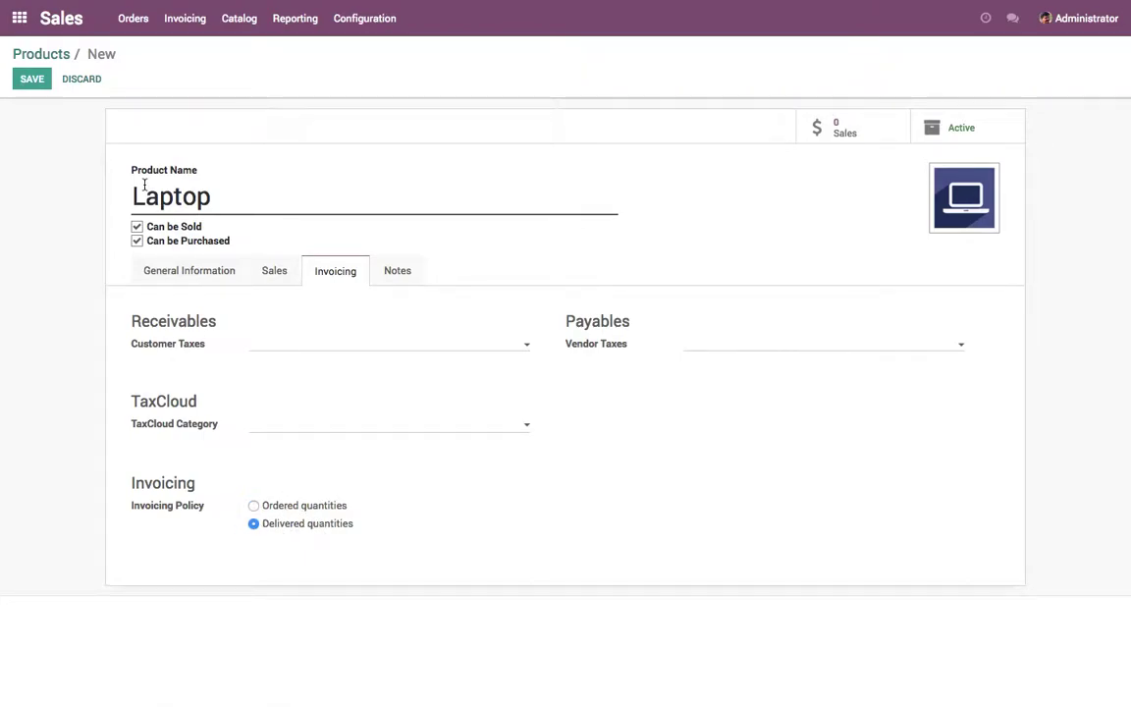
{"action": "left_click", "coordinate": [269, 273]}
{"action": "left_click", "coordinate": [383, 278]}
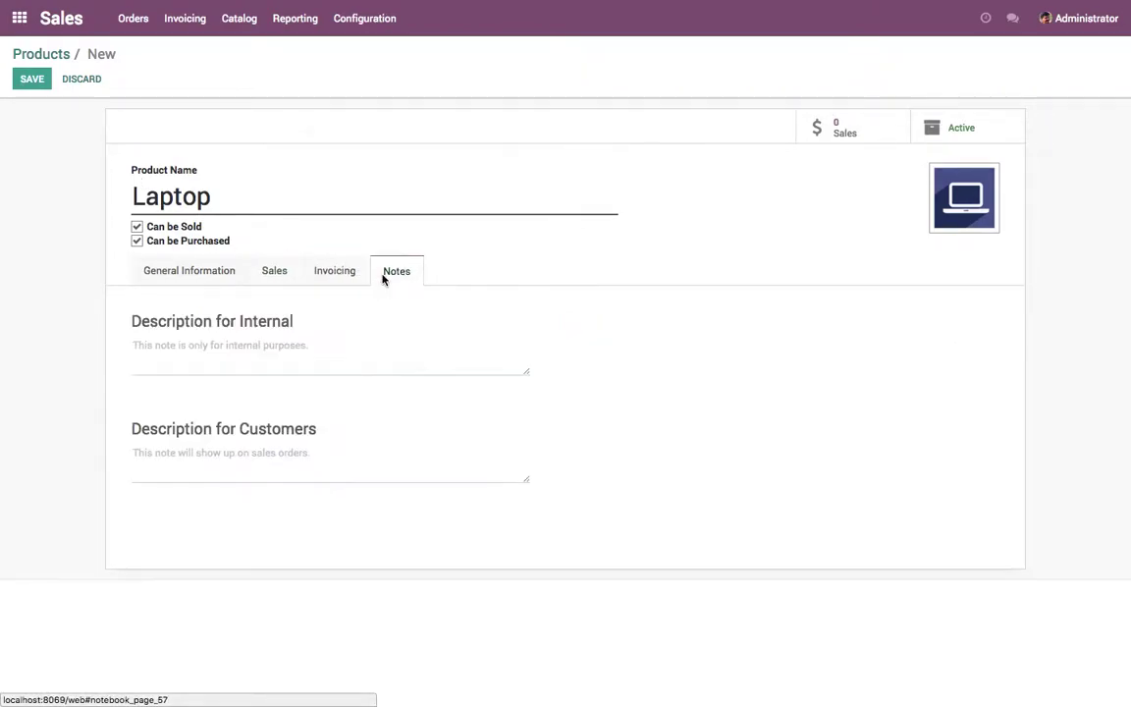
{"action": "left_click", "coordinate": [214, 277]}
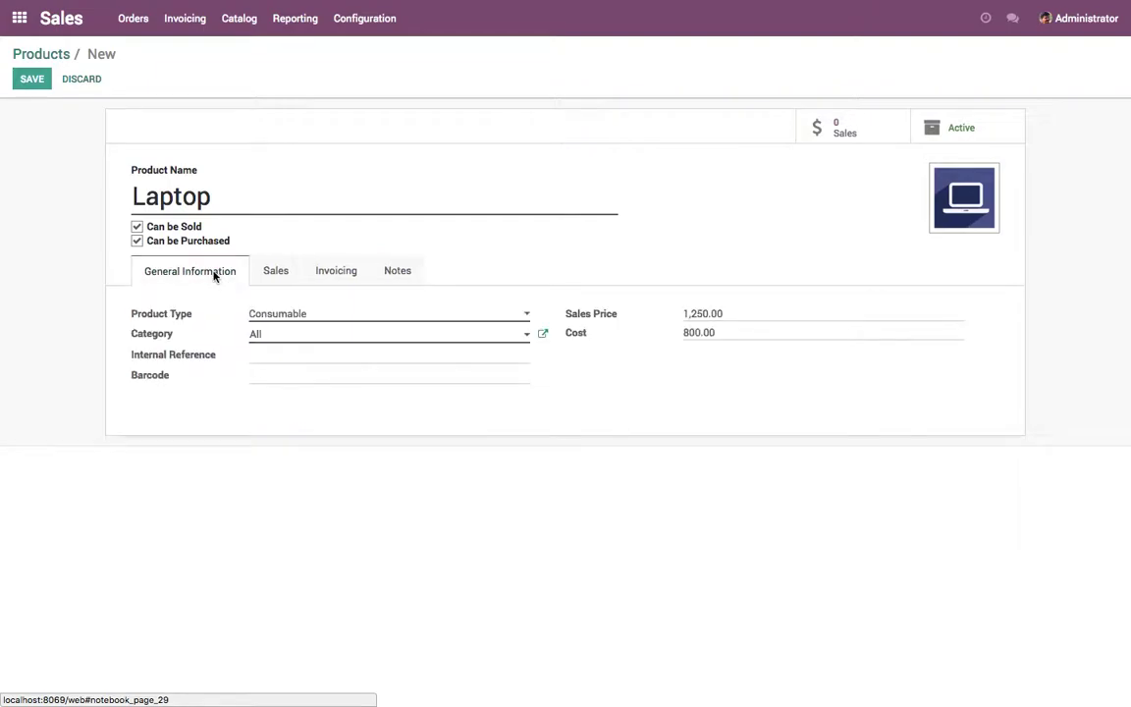
{"action": "left_click", "coordinate": [28, 85]}
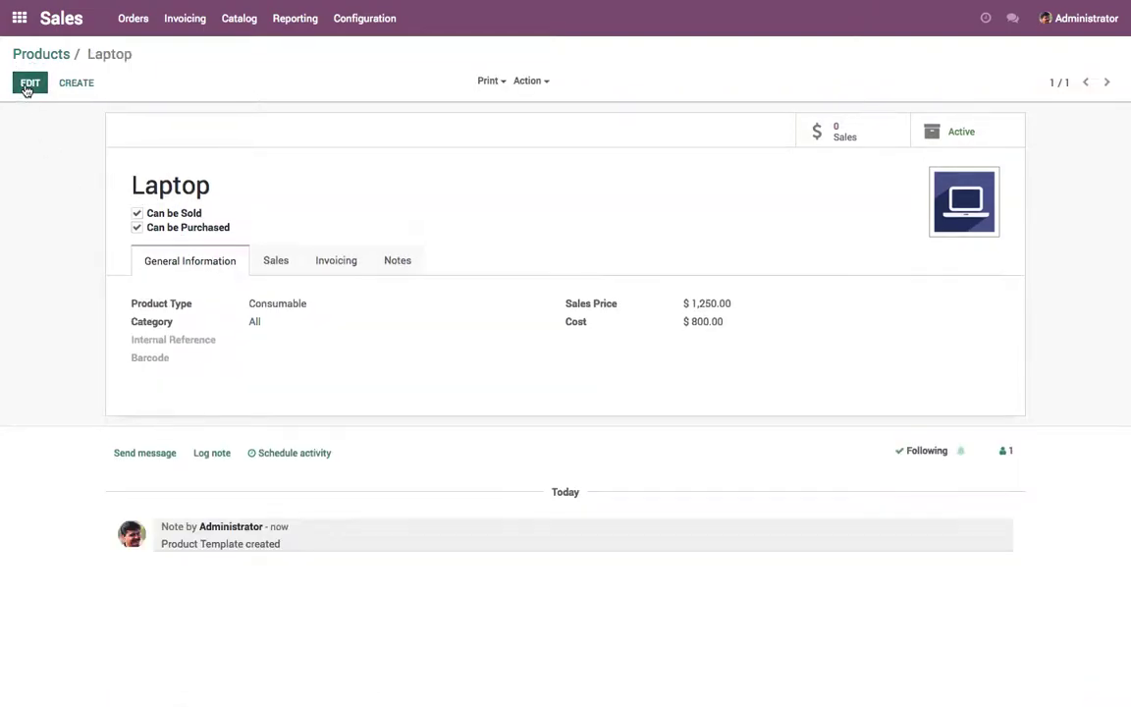
Create a new quotation and add China Export as a new customer on it
{"action": "left_click", "coordinate": [134, 22]}
{"action": "left_click", "coordinate": [140, 47]}
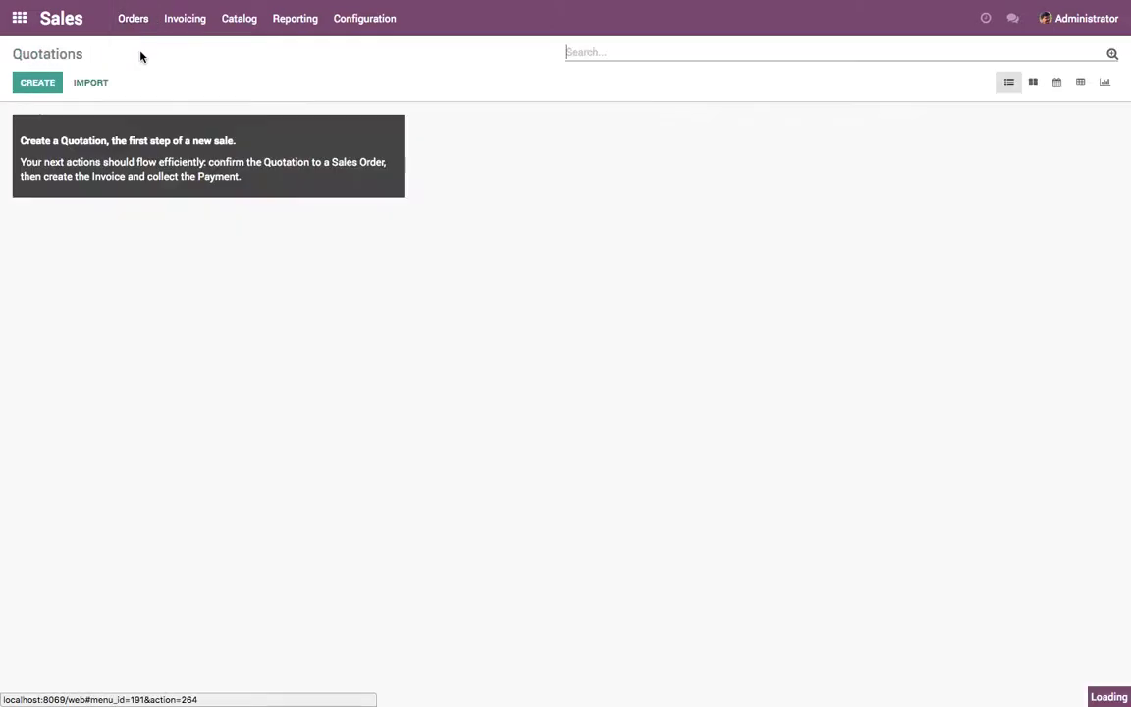
{"action": "left_click", "coordinate": [41, 86]}
{"action": "type", "text": "Cu"}
{"action": "type", "text": "China E"}
{"action": "type", "text": "xport"}
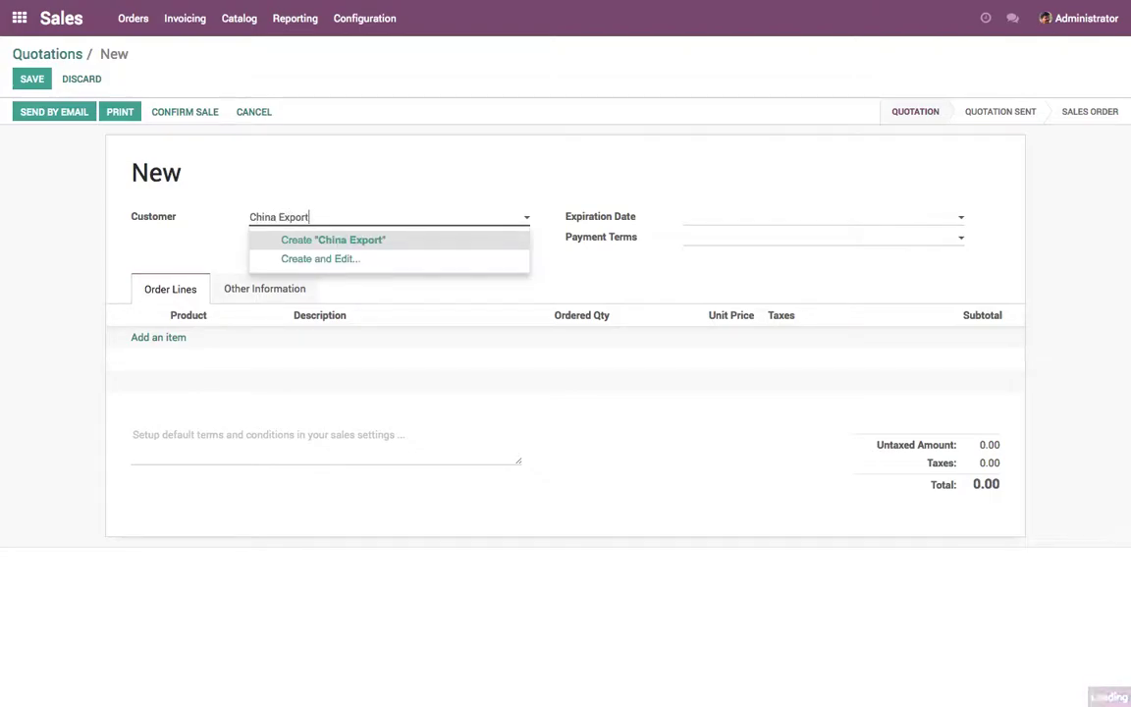
{"action": "key", "text": "Return"}
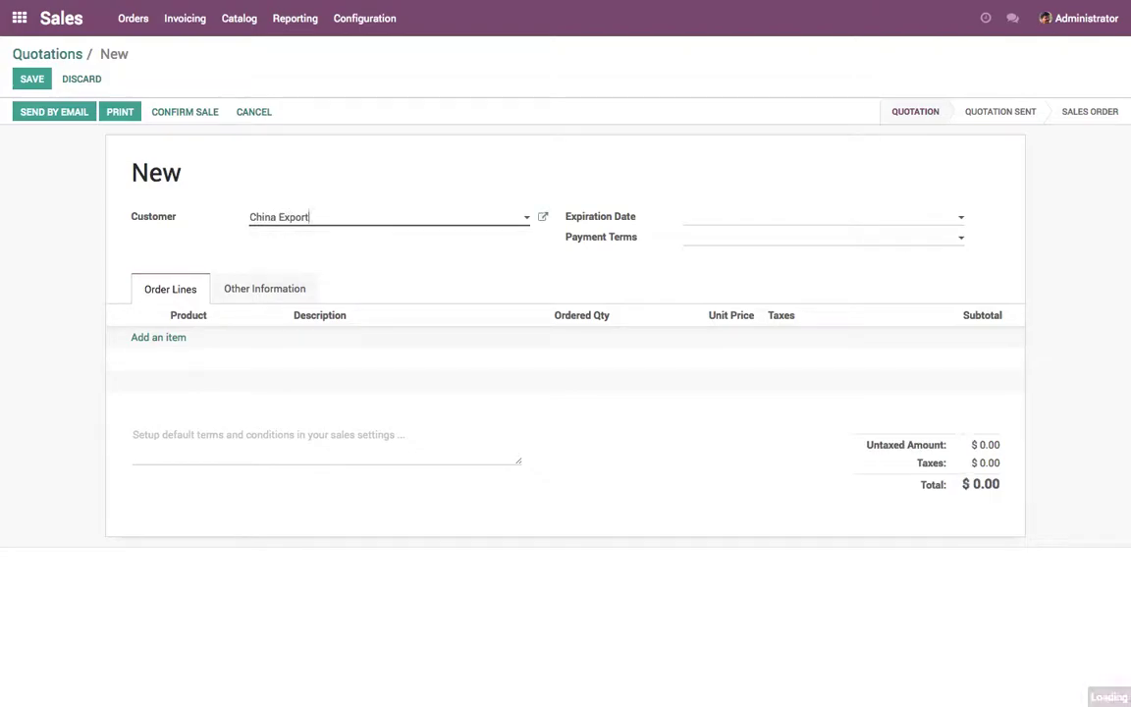
Add a Laptop order line with E-020392 on a second description line and an ordered quantity of 10
{"action": "left_click", "coordinate": [181, 340]}
{"action": "left_click", "coordinate": [203, 338]}
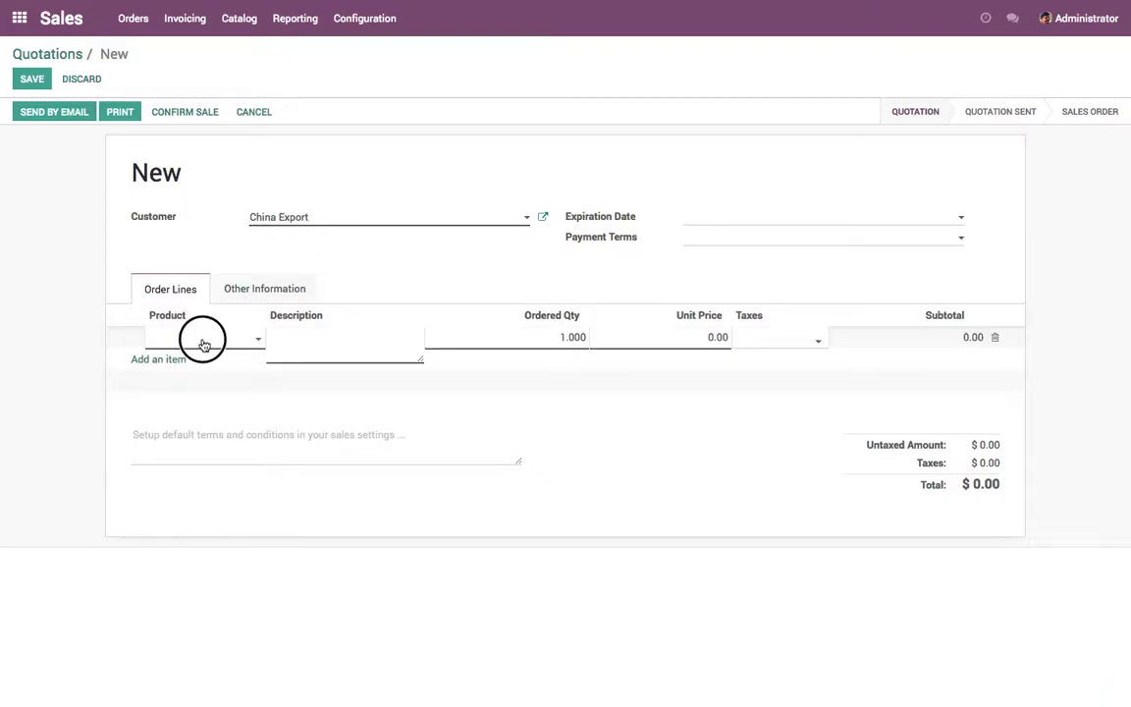
{"action": "left_click", "coordinate": [205, 363]}
{"action": "left_click", "coordinate": [269, 337]}
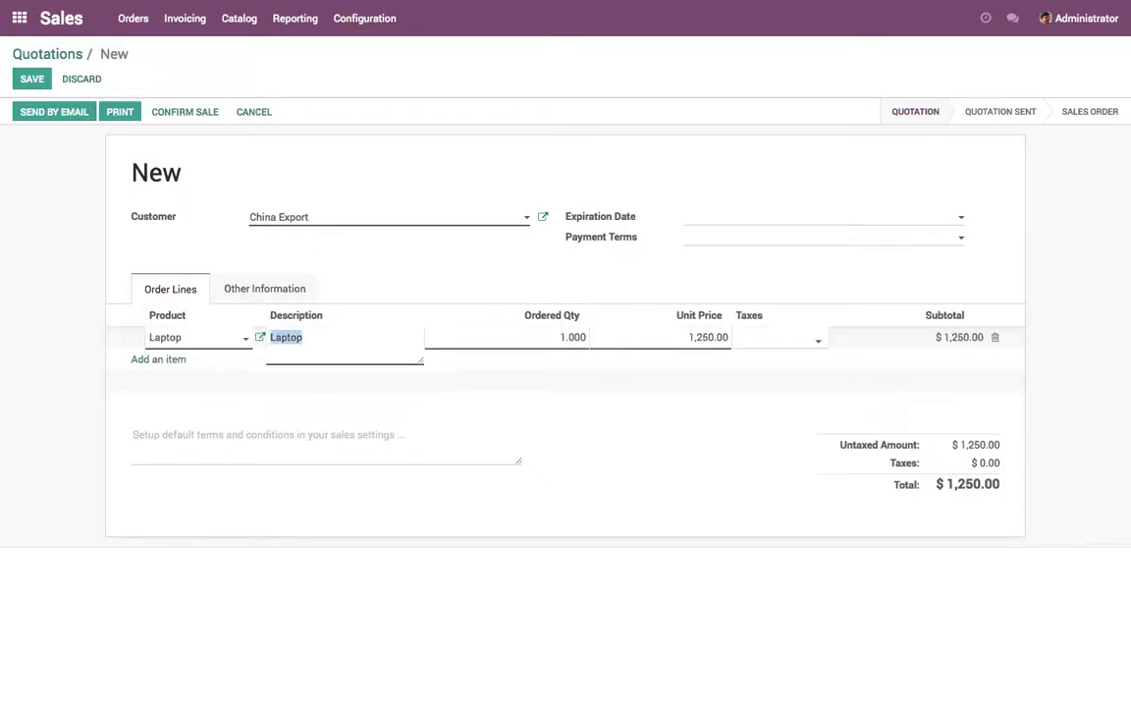
{"action": "left_click", "coordinate": [268, 337]}
{"action": "type", "text": "E-020392"}
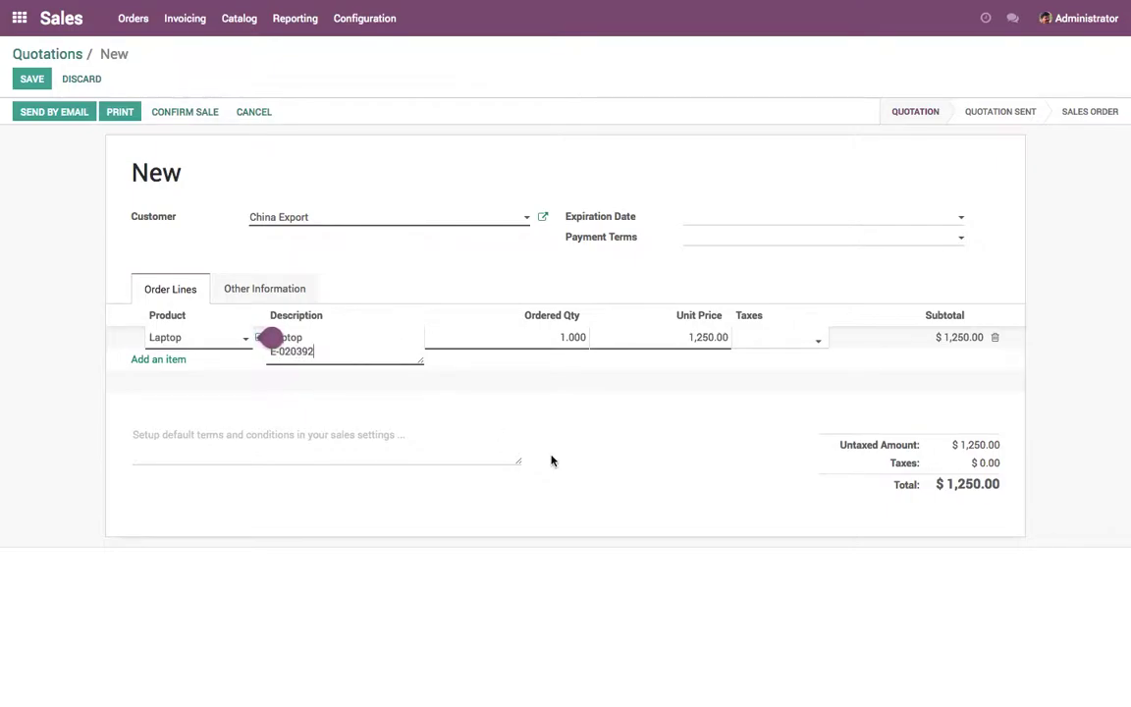
{"action": "key", "text": "Tab"}
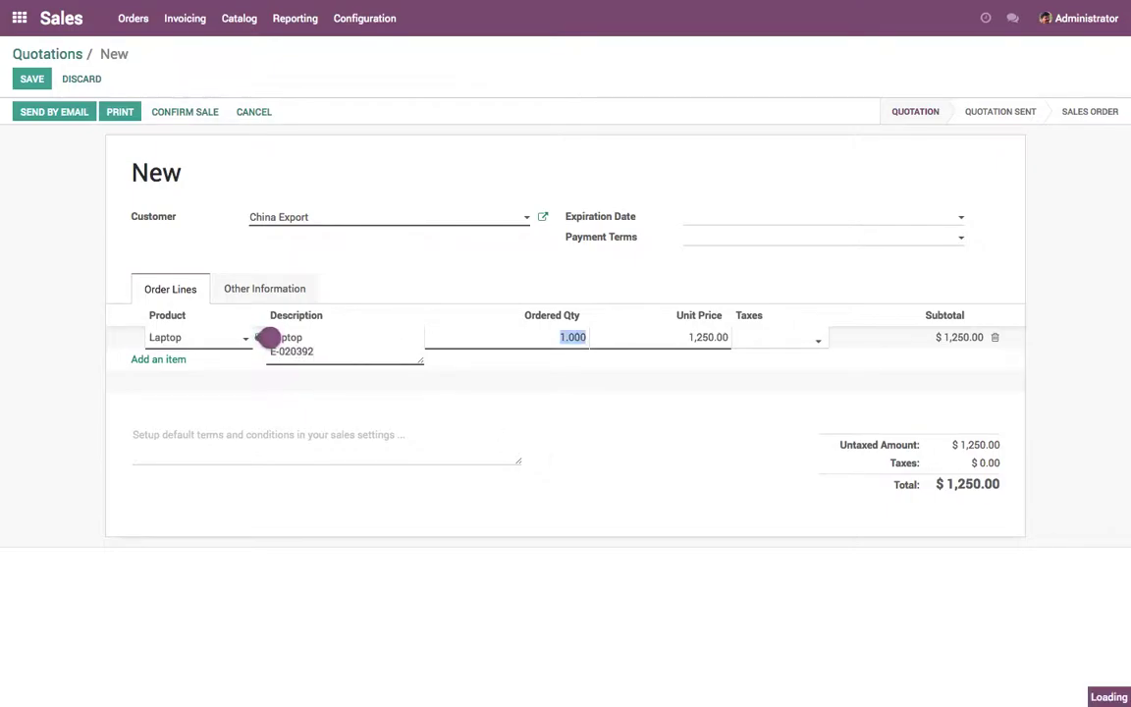
{"action": "type", "text": "10"}
{"action": "key", "text": "Tab"}
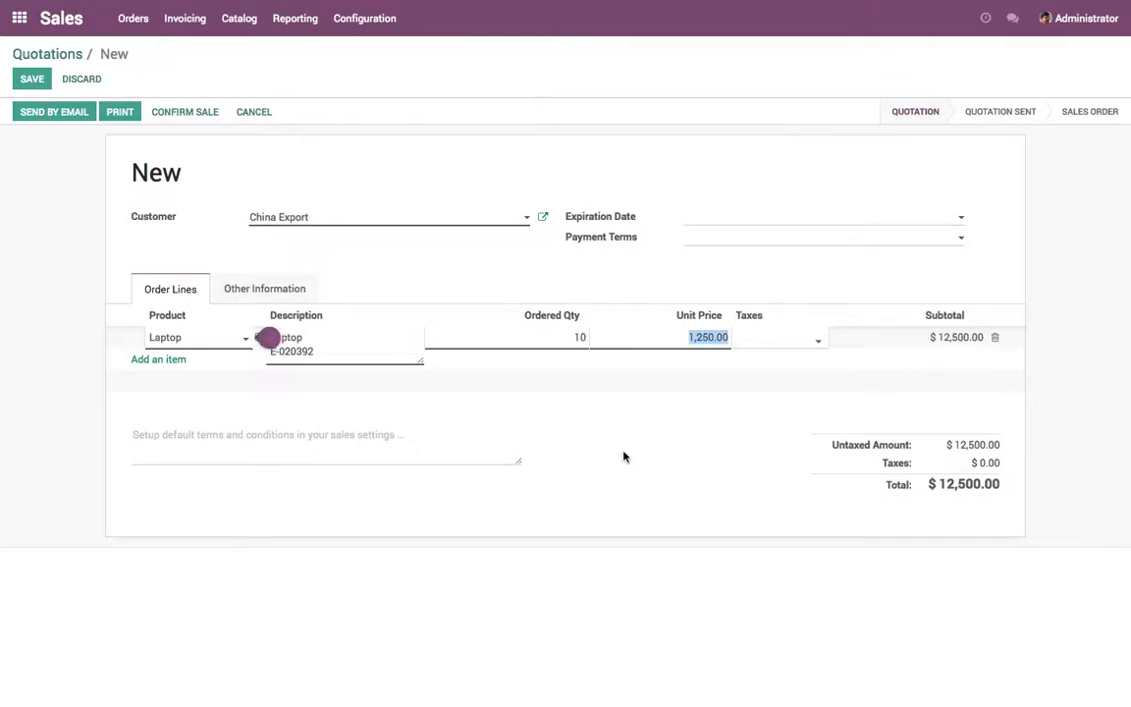
Save the quotation for China Export and confirm the sale
{"action": "left_click", "coordinate": [651, 458]}
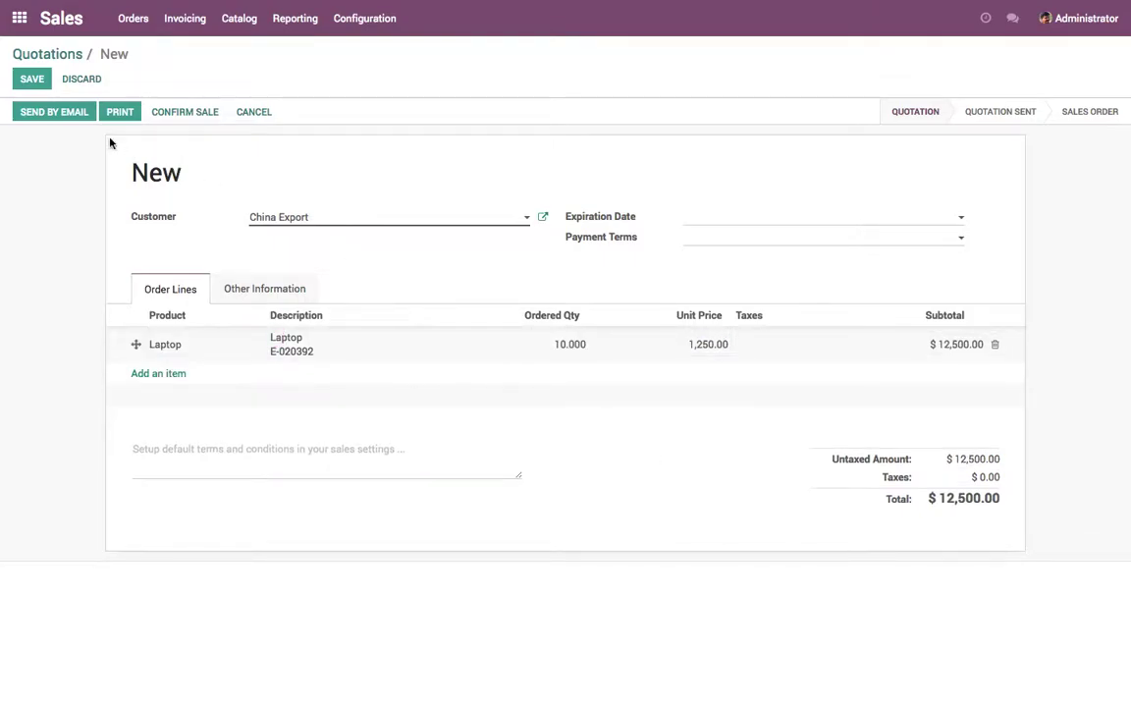
{"action": "left_click", "coordinate": [33, 80]}
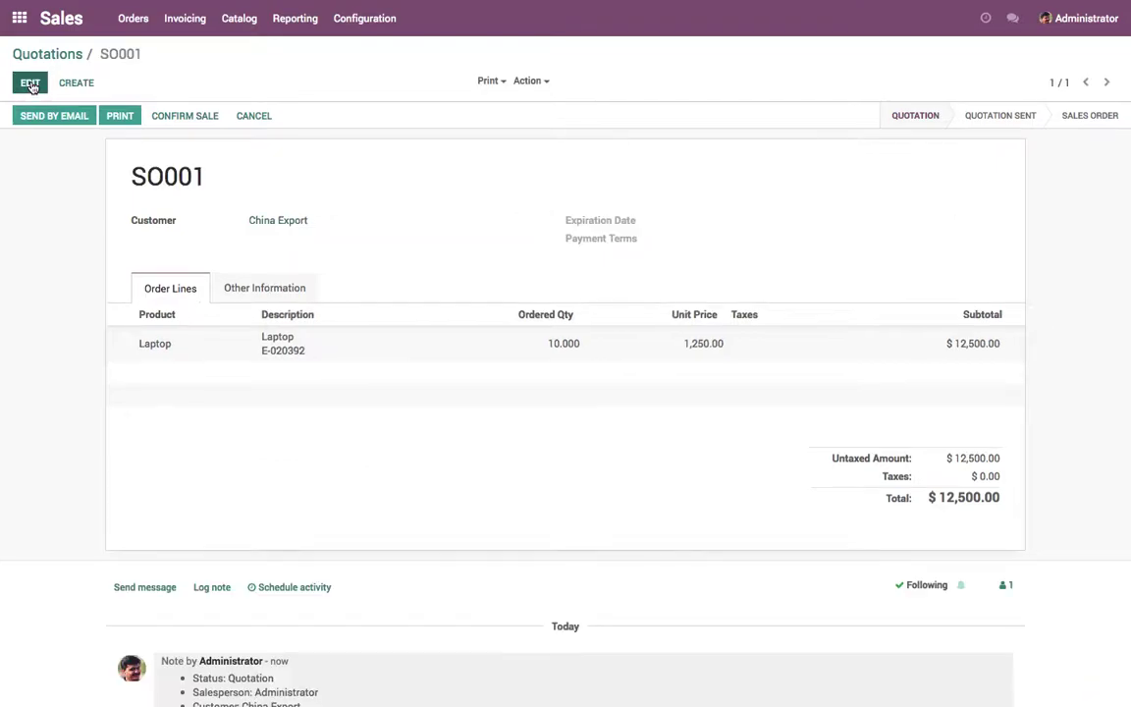
{"action": "left_click", "coordinate": [196, 120]}
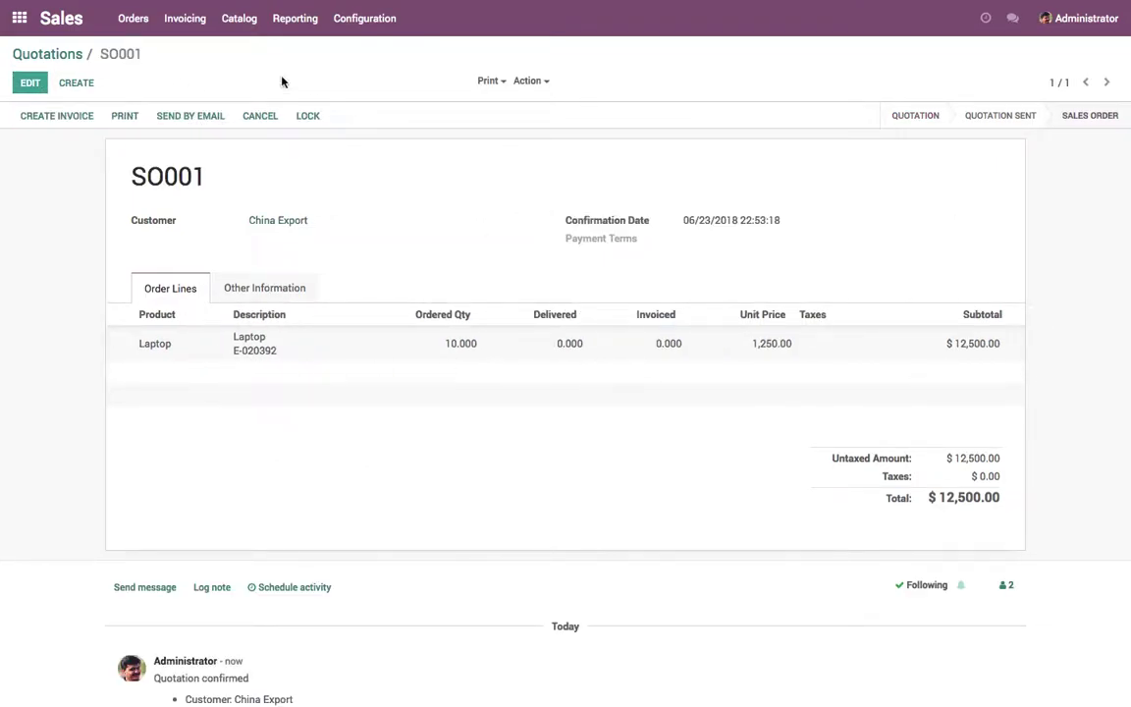
Check the list of orders to invoice for the confirmed sales order
{"action": "left_click", "coordinate": [79, 54]}
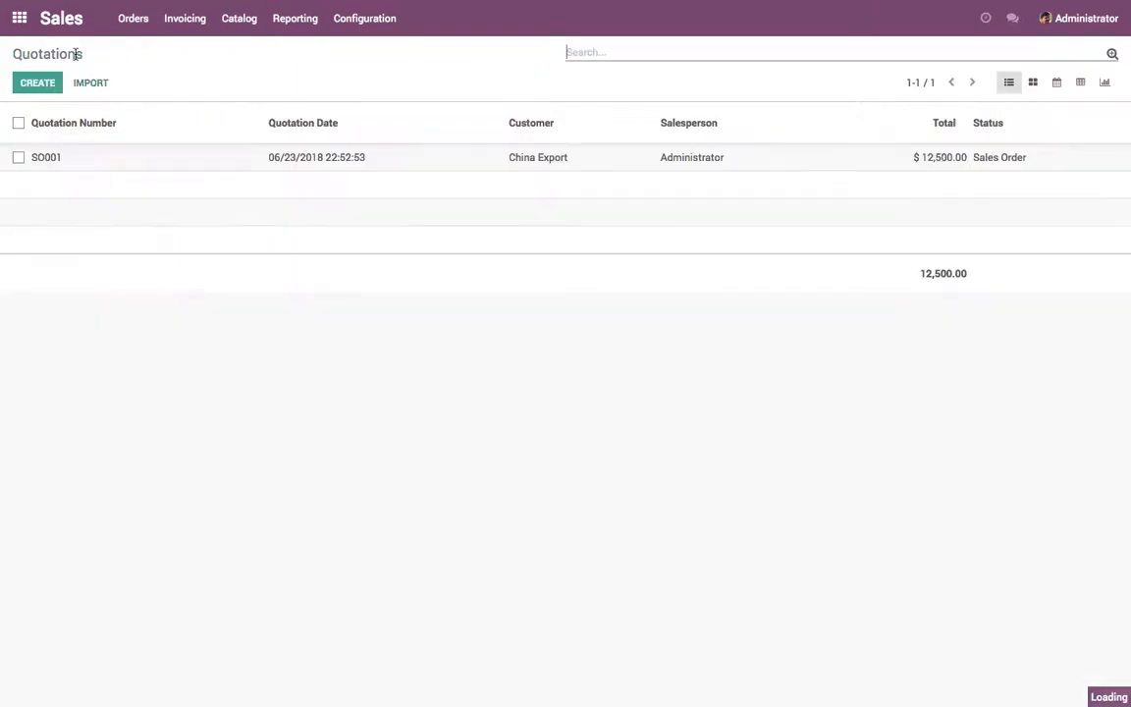
{"action": "left_click", "coordinate": [203, 26]}
{"action": "left_click", "coordinate": [204, 49]}
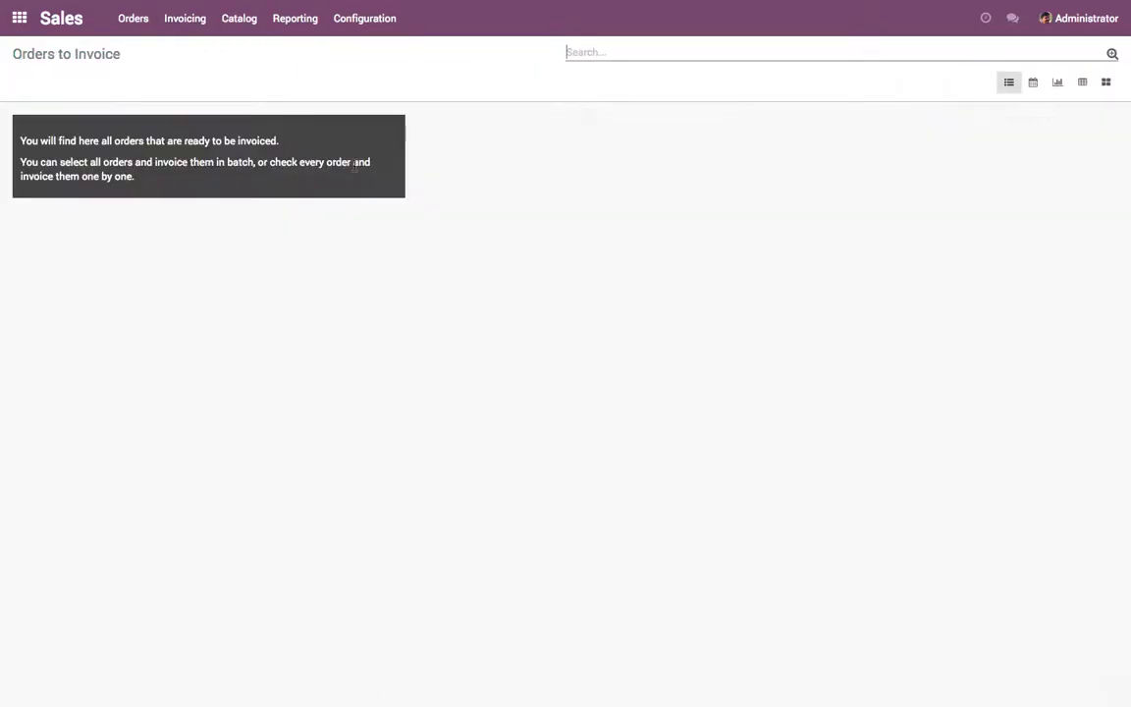
{"action": "left_click", "coordinate": [186, 21]}
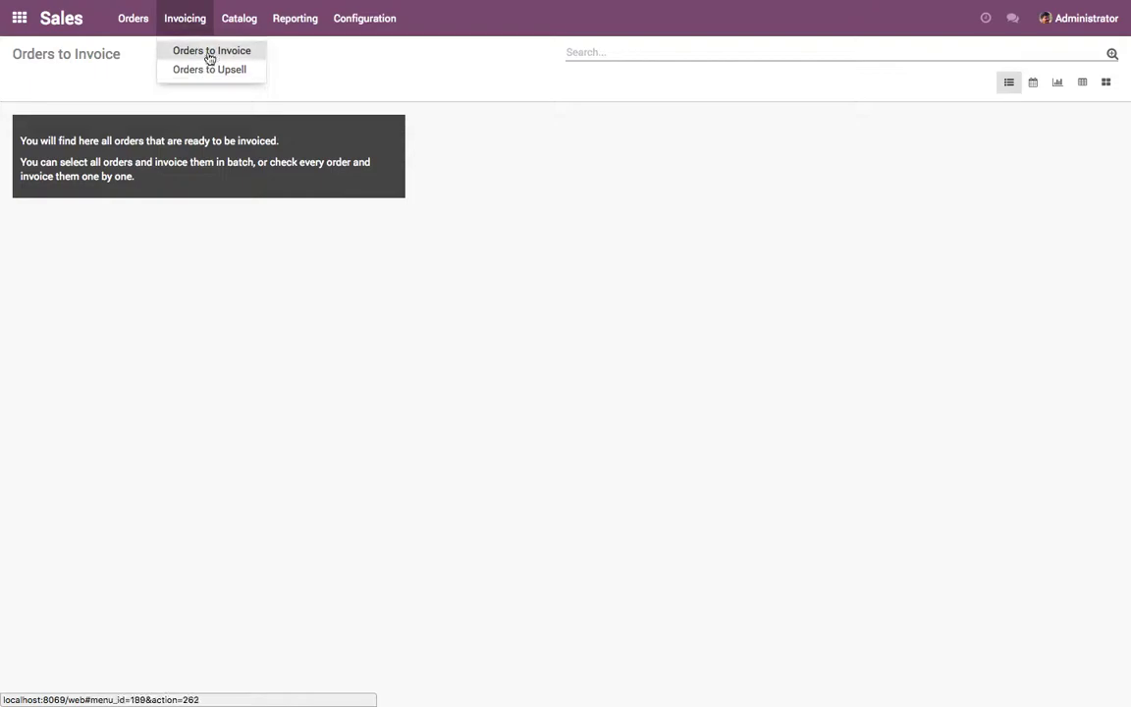
Edit sales order SO001 and set the delivered quantity of its Laptop line to 5
{"action": "mouse_move", "coordinate": [140, 25]}
{"action": "left_click", "coordinate": [146, 55]}
{"action": "left_click", "coordinate": [150, 158]}
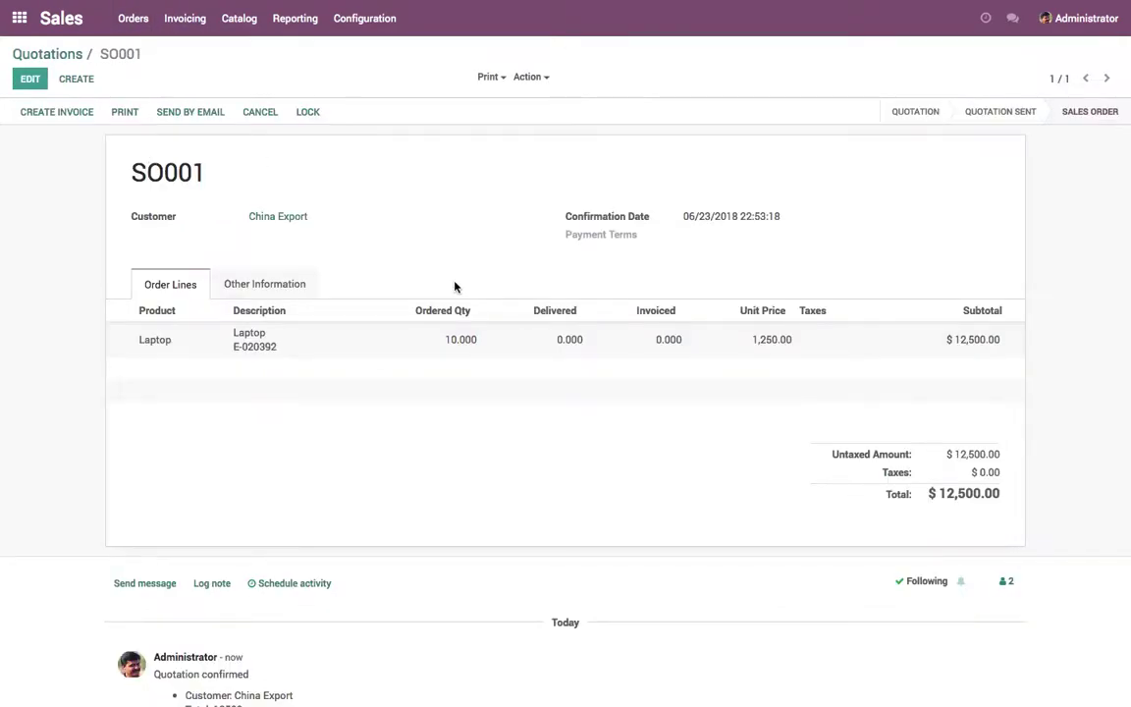
{"action": "left_click", "coordinate": [31, 77]}
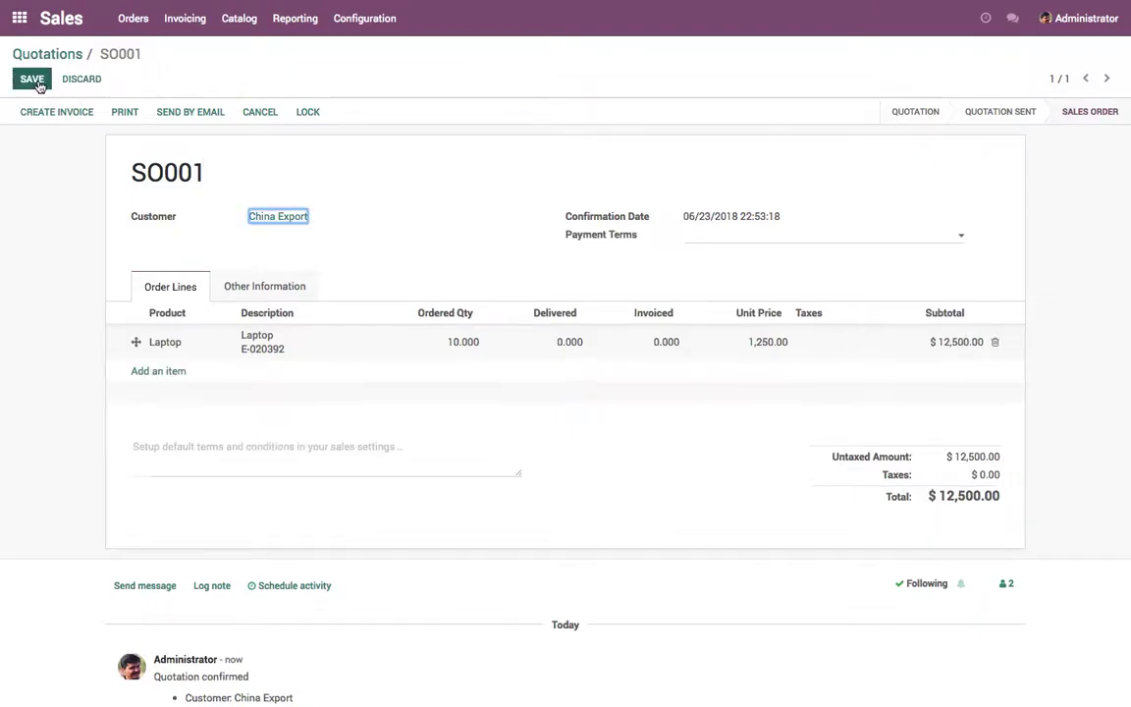
{"action": "left_click", "coordinate": [536, 344]}
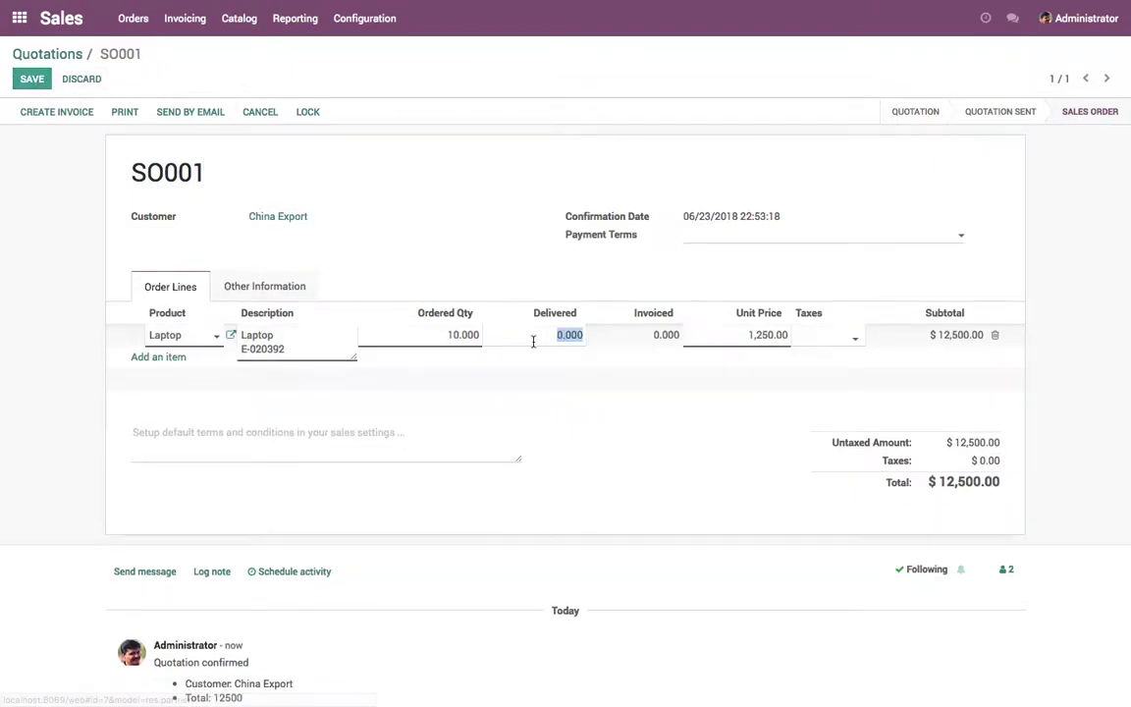
{"action": "type", "text": "5"}
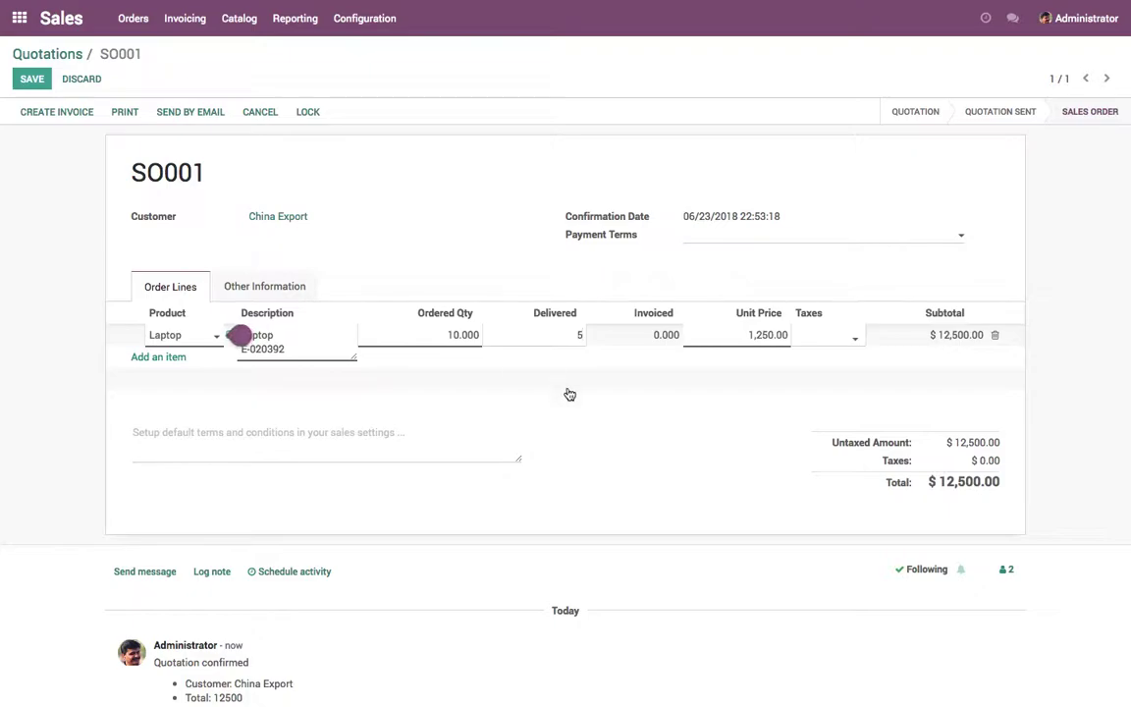
Enter "lets enter 5 qty as delivered" as the order's terms and conditions note and save the order
{"action": "left_click", "coordinate": [419, 446]}
{"action": "type", "text": "lets enter 5 qty as delivered"}
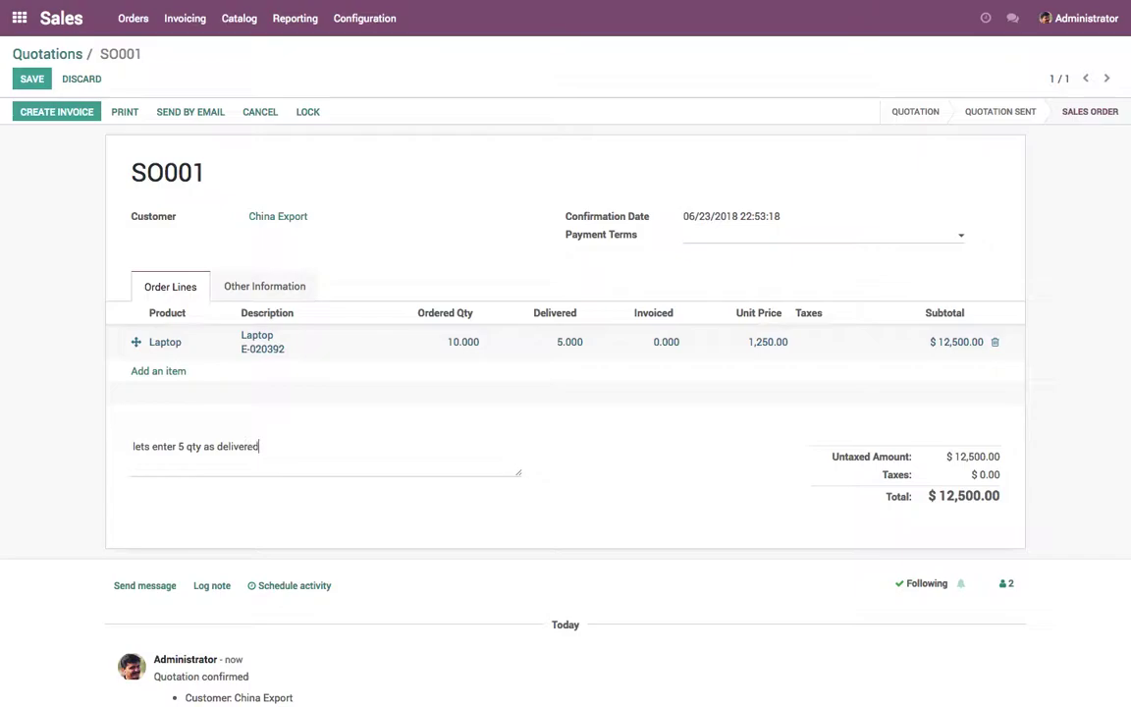
{"action": "left_click", "coordinate": [32, 78]}
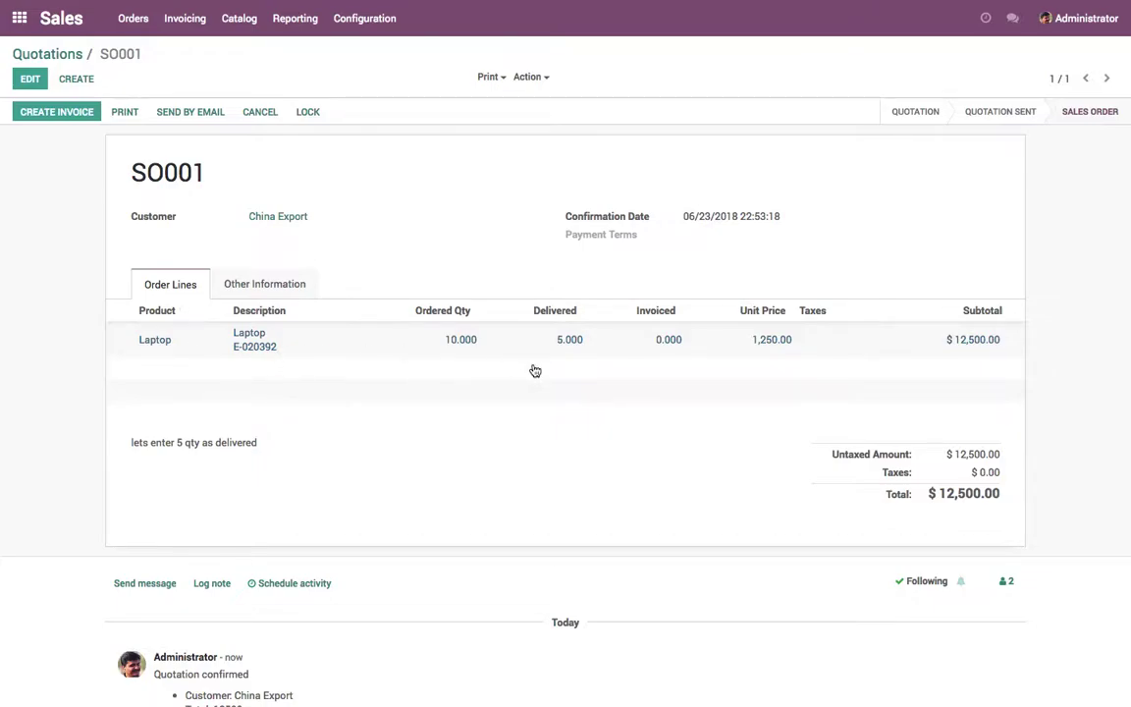
Open SO001 from the orders to invoice, create an invoice for its invoiceable lines and validate the draft
{"action": "left_click", "coordinate": [77, 56]}
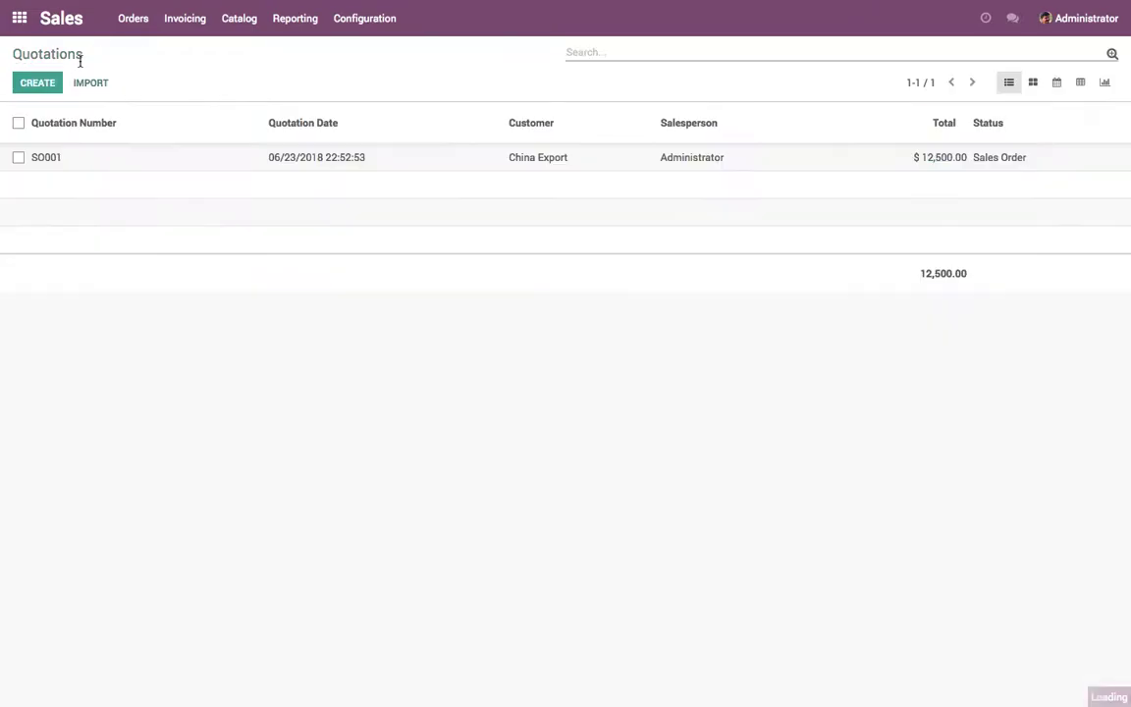
{"action": "left_click", "coordinate": [186, 22]}
{"action": "left_click", "coordinate": [197, 50]}
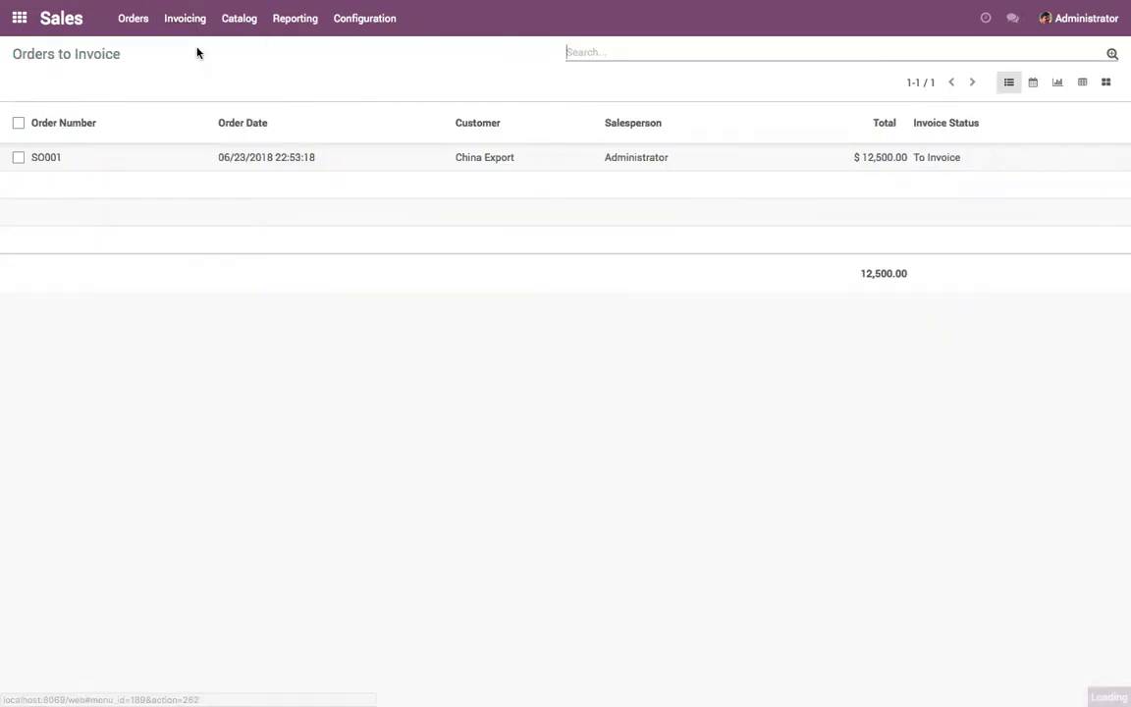
{"action": "left_click", "coordinate": [300, 160]}
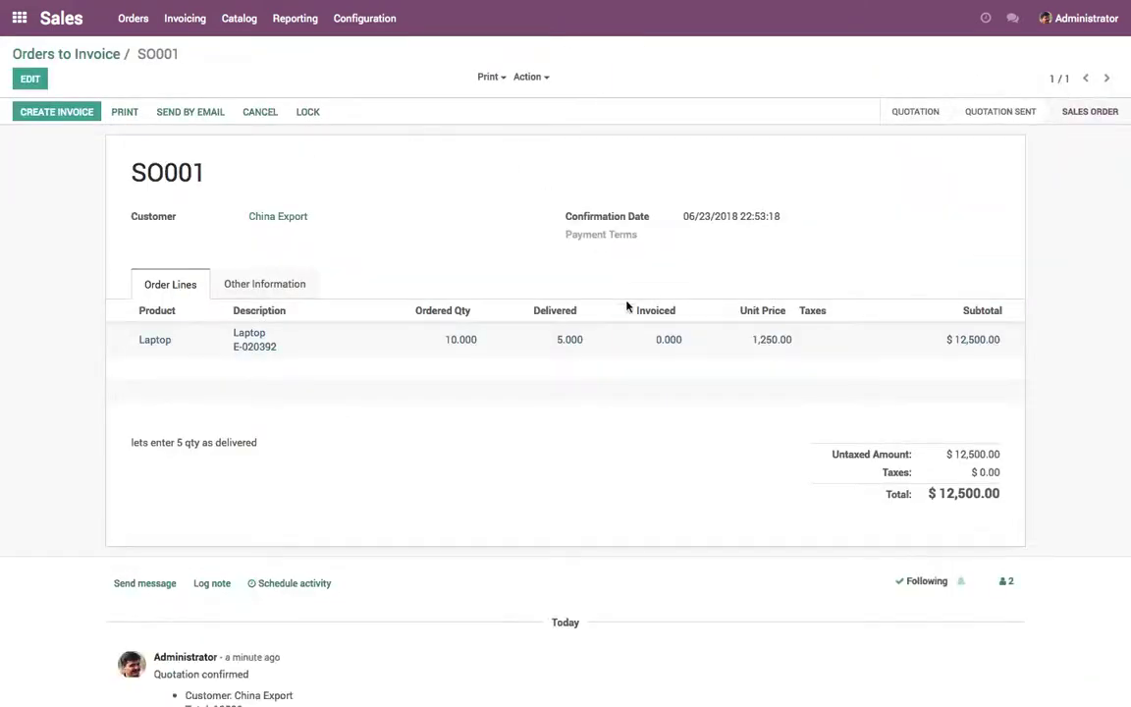
{"action": "left_click", "coordinate": [81, 115]}
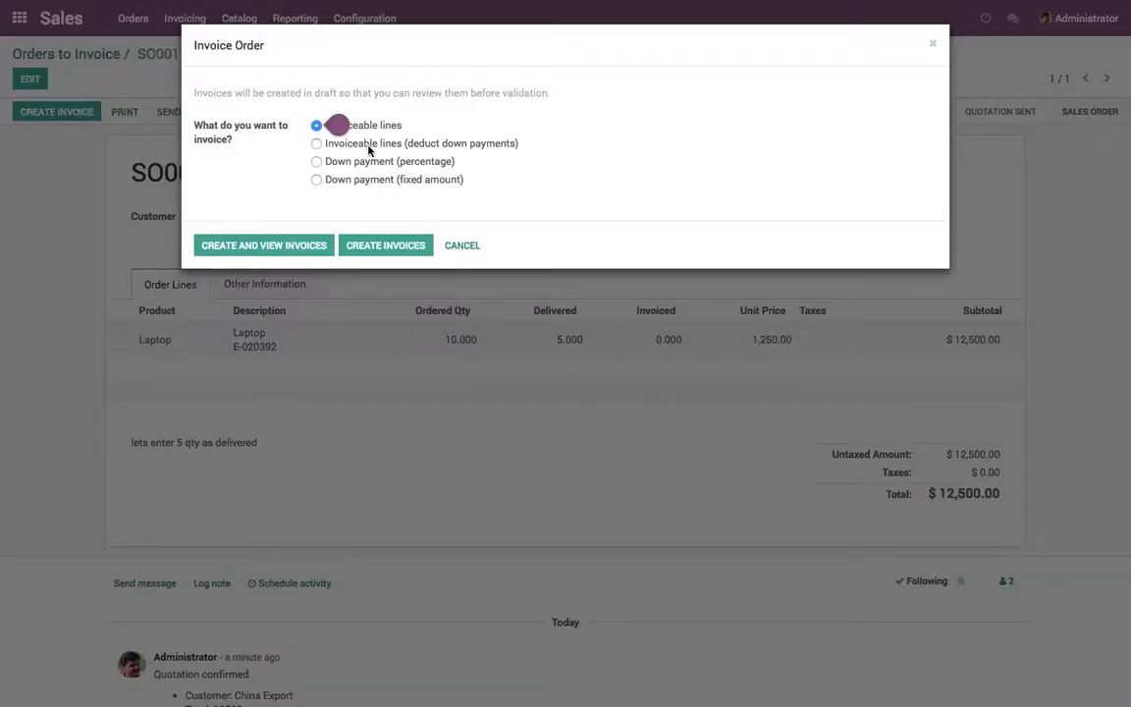
{"action": "left_click", "coordinate": [283, 253]}
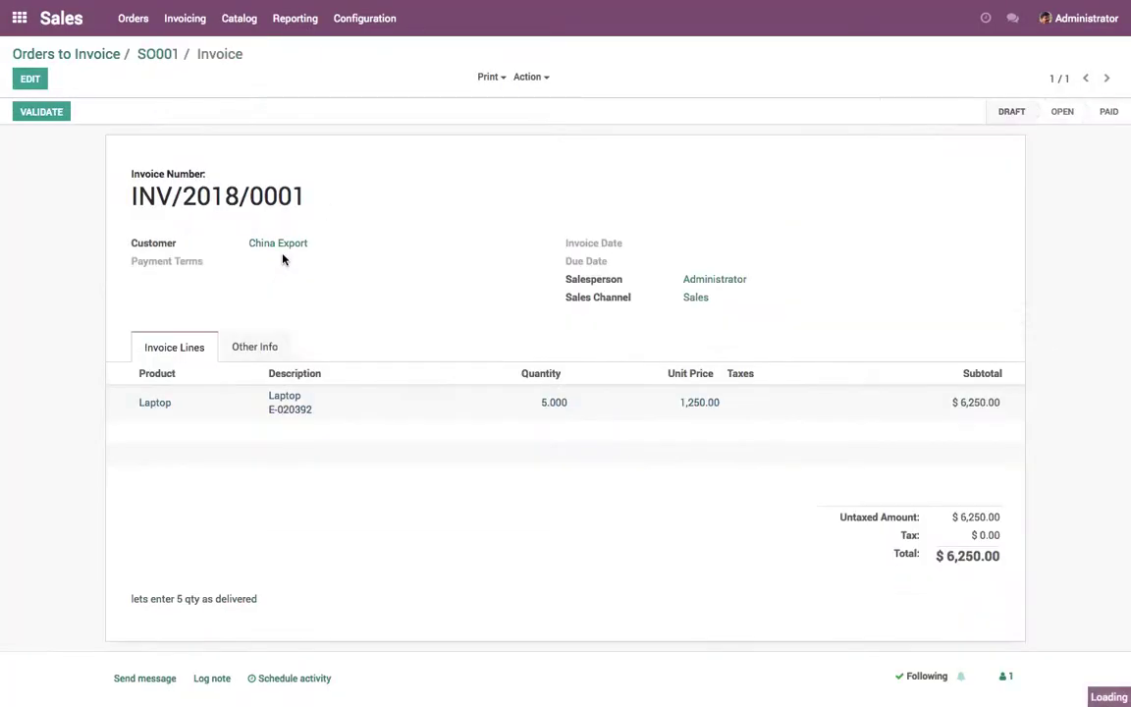
{"action": "left_click", "coordinate": [40, 110]}
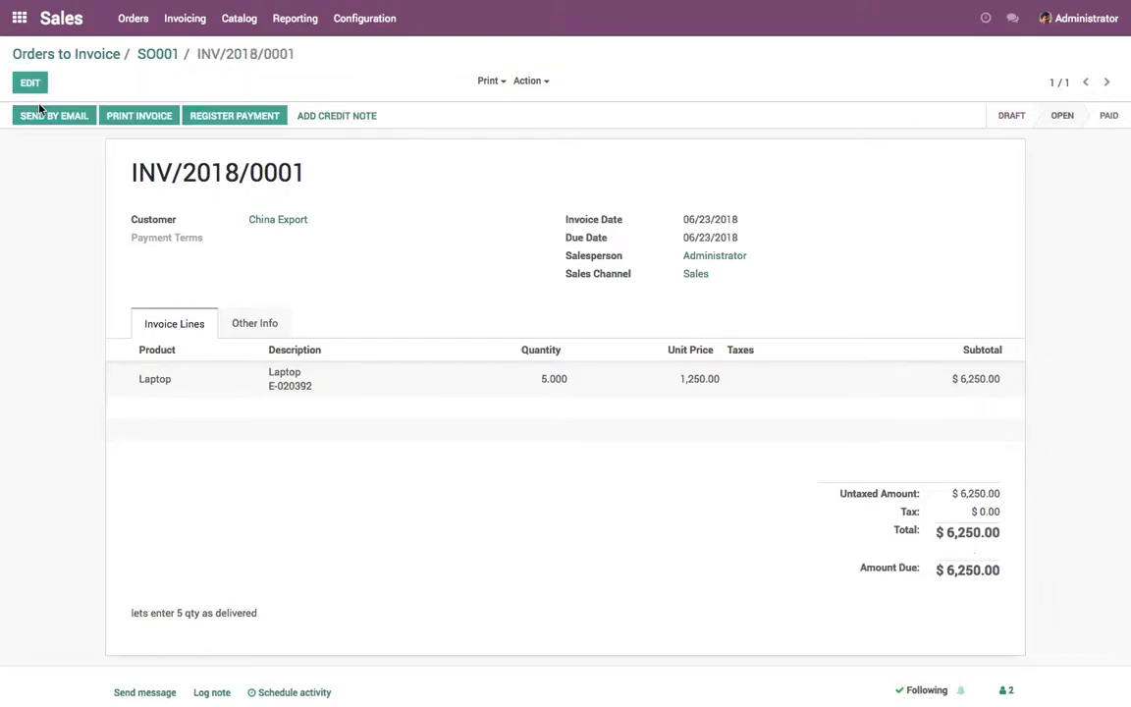
Check the list of orders to invoice again after invoicing the delivered laptops
{"action": "left_click", "coordinate": [156, 55]}
{"action": "left_click", "coordinate": [90, 54]}
{"action": "left_click", "coordinate": [154, 32]}
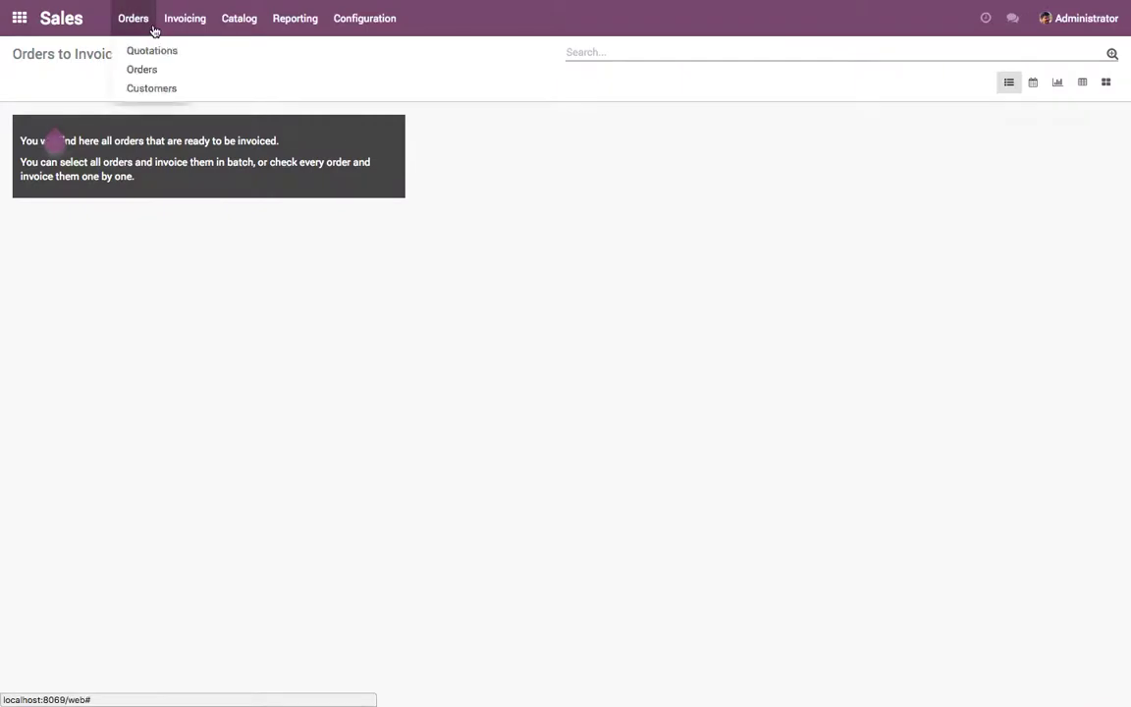
{"action": "left_click", "coordinate": [186, 27]}
{"action": "left_click", "coordinate": [191, 49]}
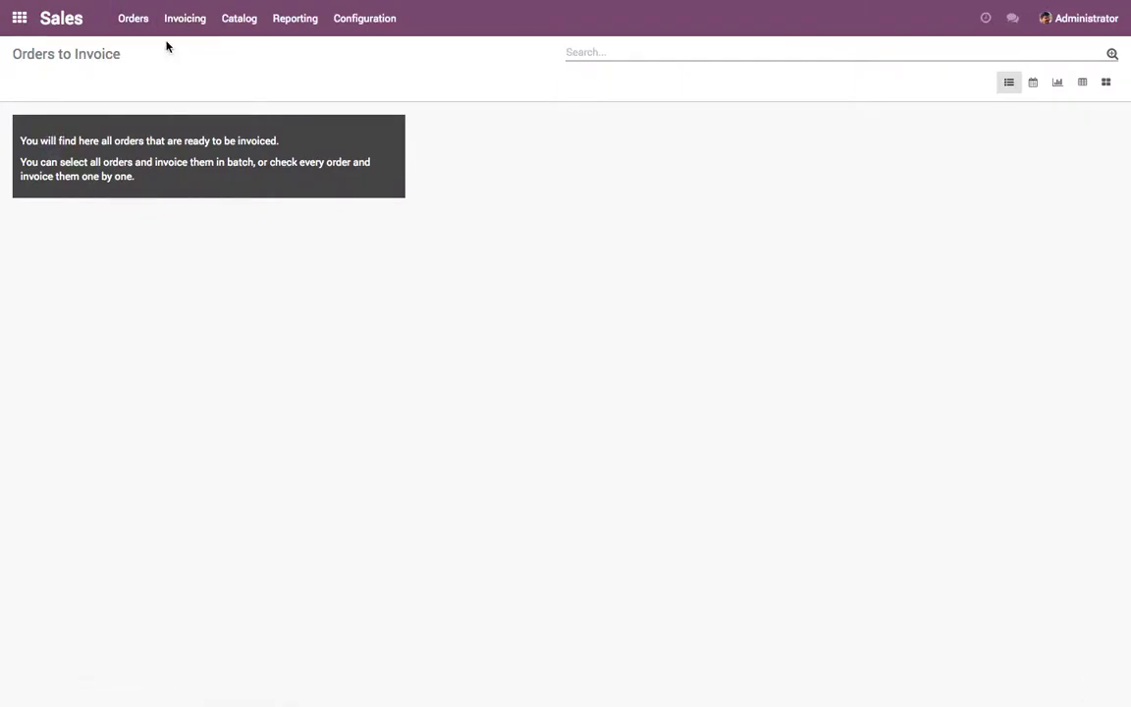
Reopen SO001 from the quotations for editing and set the delivered quantity of its Laptop line to 10
{"action": "left_click", "coordinate": [149, 26]}
{"action": "left_click", "coordinate": [152, 48]}
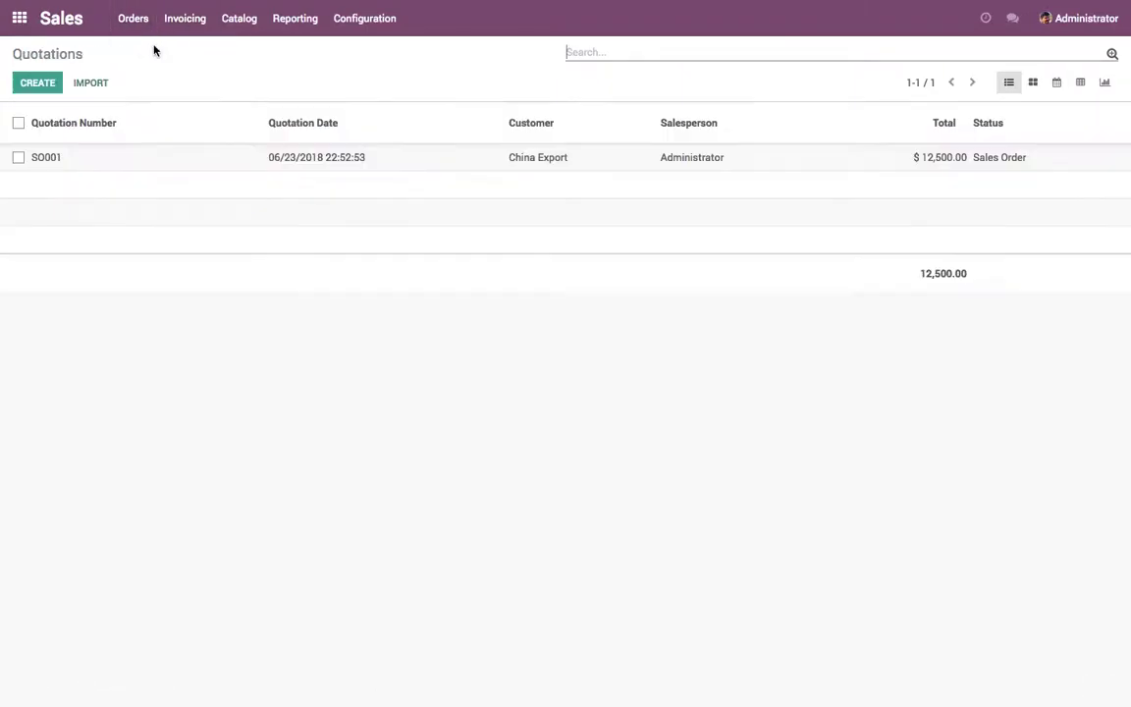
{"action": "left_click", "coordinate": [185, 160]}
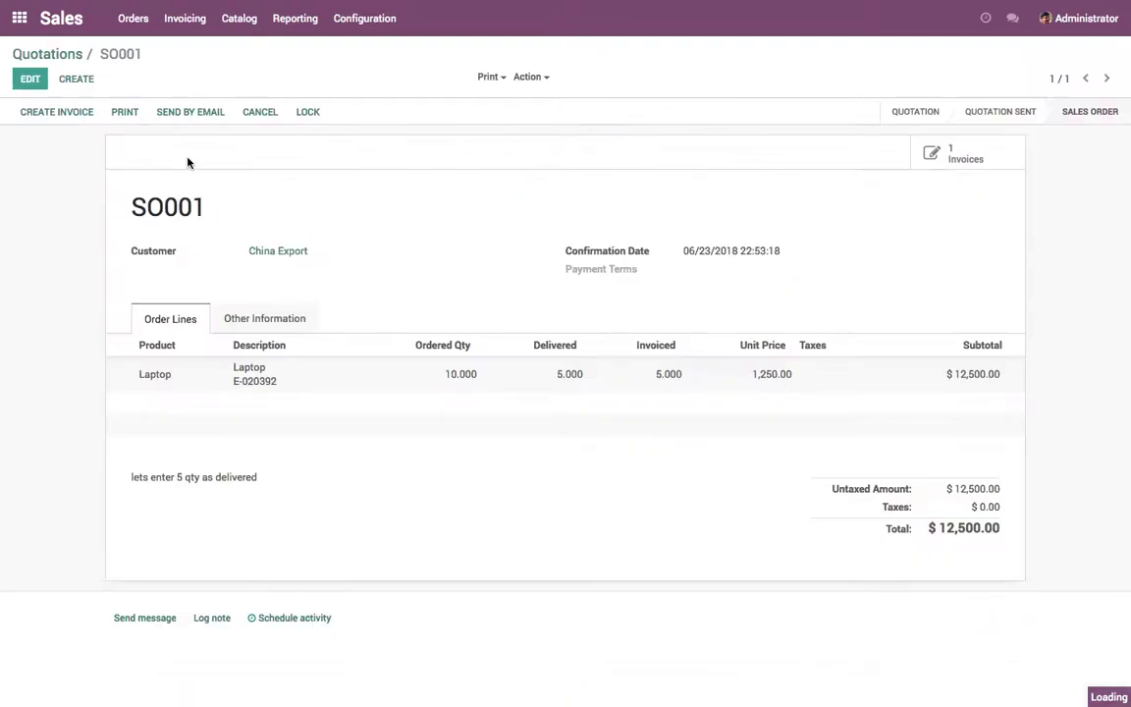
{"action": "left_click", "coordinate": [30, 79]}
{"action": "left_click", "coordinate": [565, 379]}
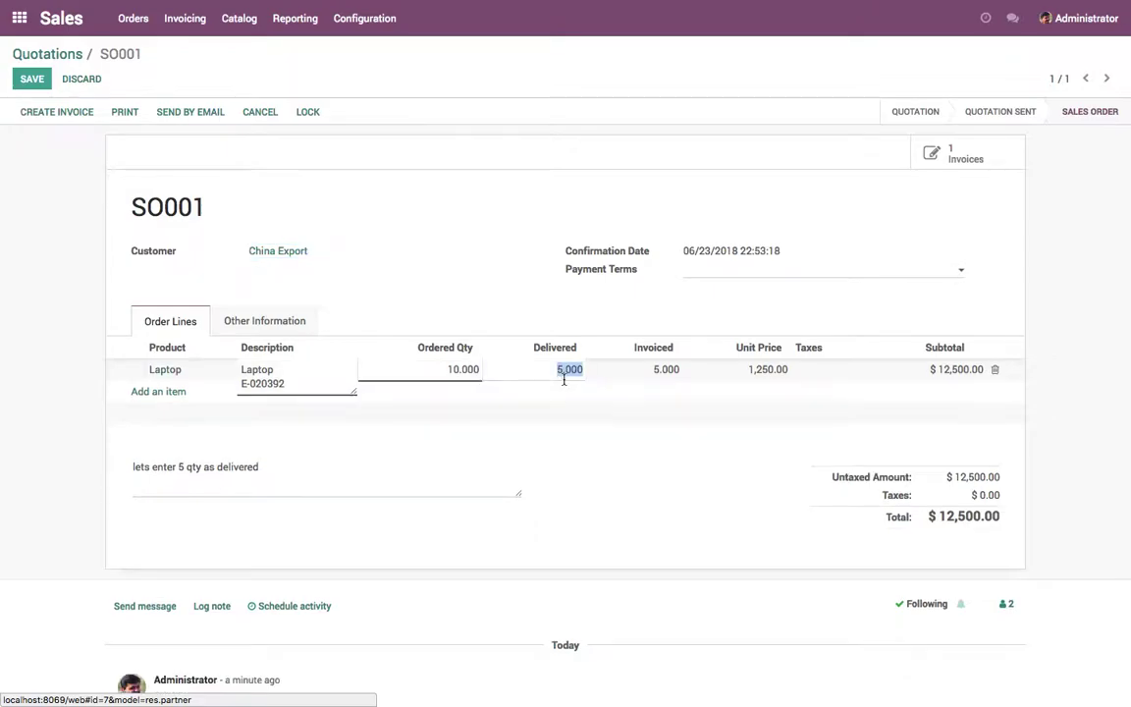
{"action": "type", "text": "10"}
Add "lets mask all 10 qty delivered" as a second line of the order's terms and conditions note and save the order
{"action": "left_click", "coordinate": [611, 460]}
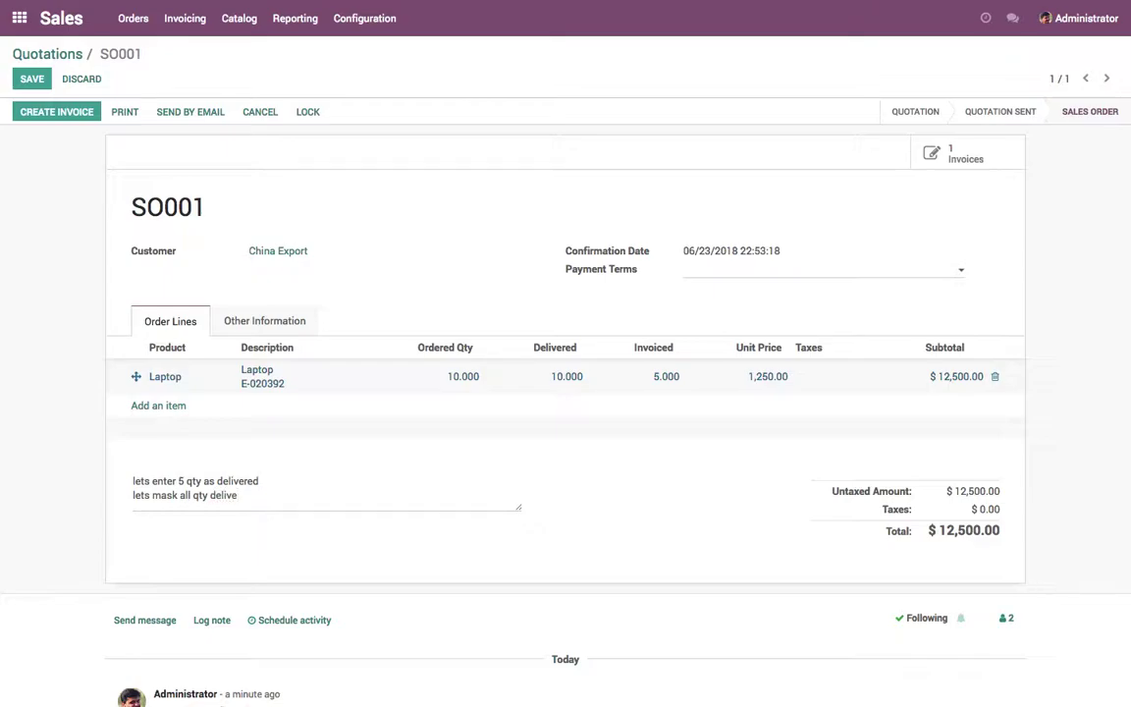
{"action": "left_click", "coordinate": [193, 496]}
{"action": "type", "text": "10"}
{"action": "left_click", "coordinate": [31, 79]}
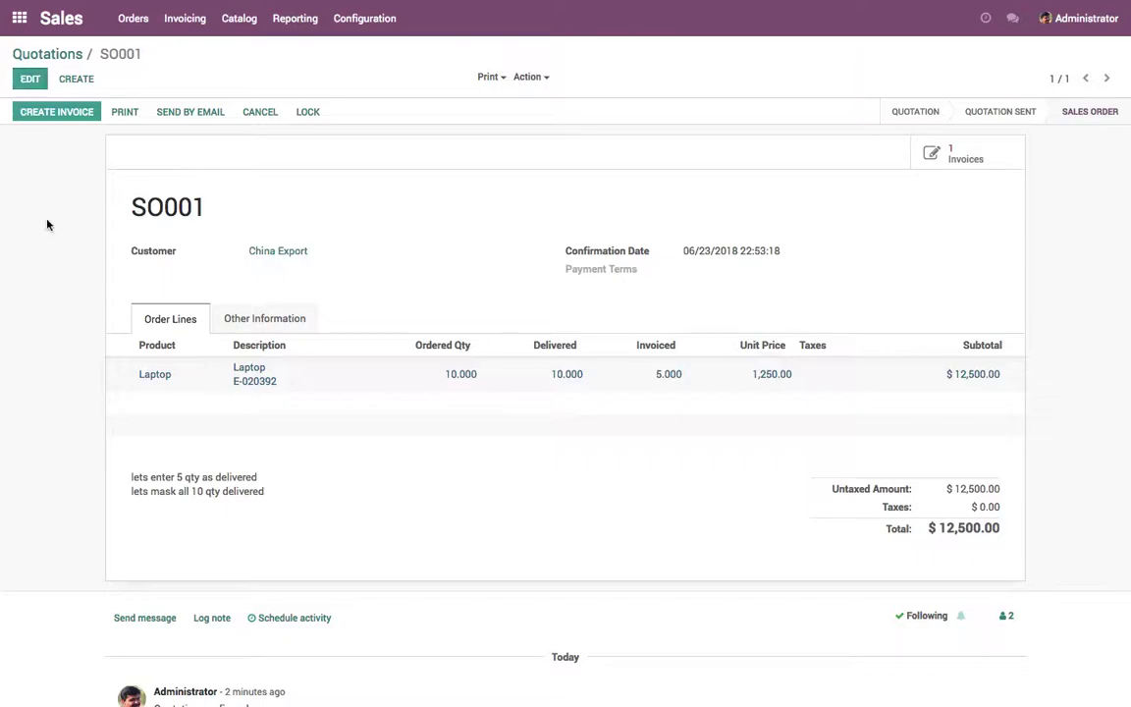
Create a second invoice for SO001 from the orders to invoice, using invoiceable lines (deduct down payments), and validate the new draft
{"action": "left_click", "coordinate": [181, 18]}
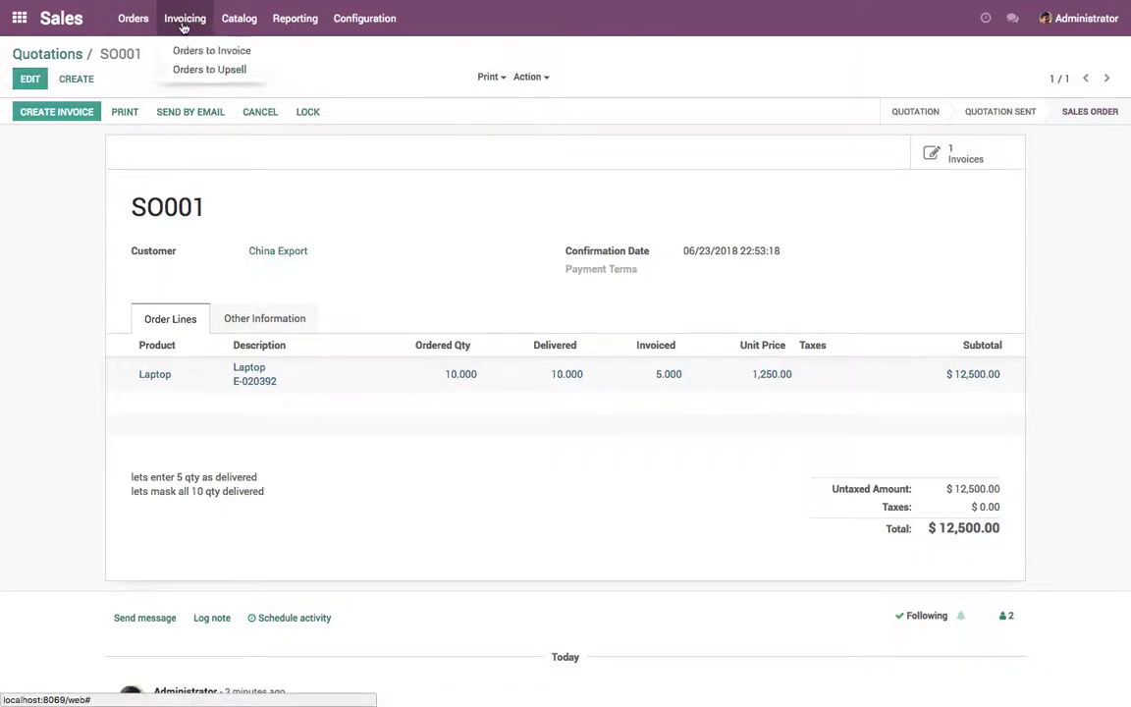
{"action": "left_click", "coordinate": [193, 51]}
{"action": "left_click", "coordinate": [222, 156]}
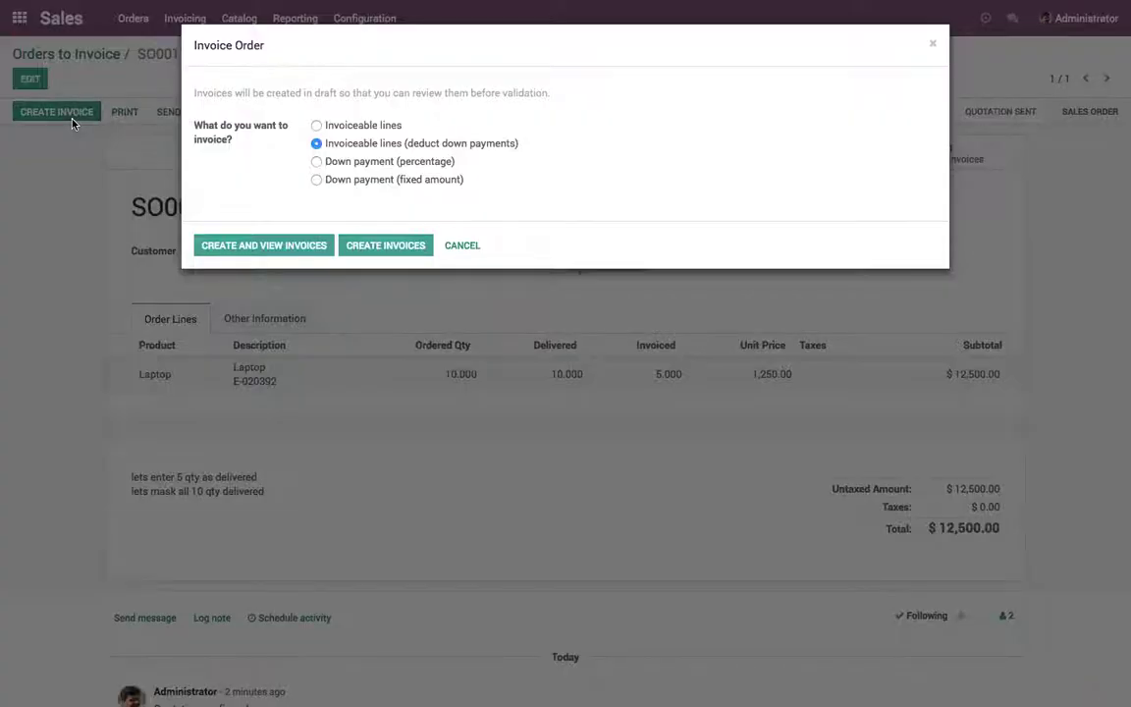
{"action": "left_click", "coordinate": [65, 110]}
{"action": "left_click", "coordinate": [267, 247]}
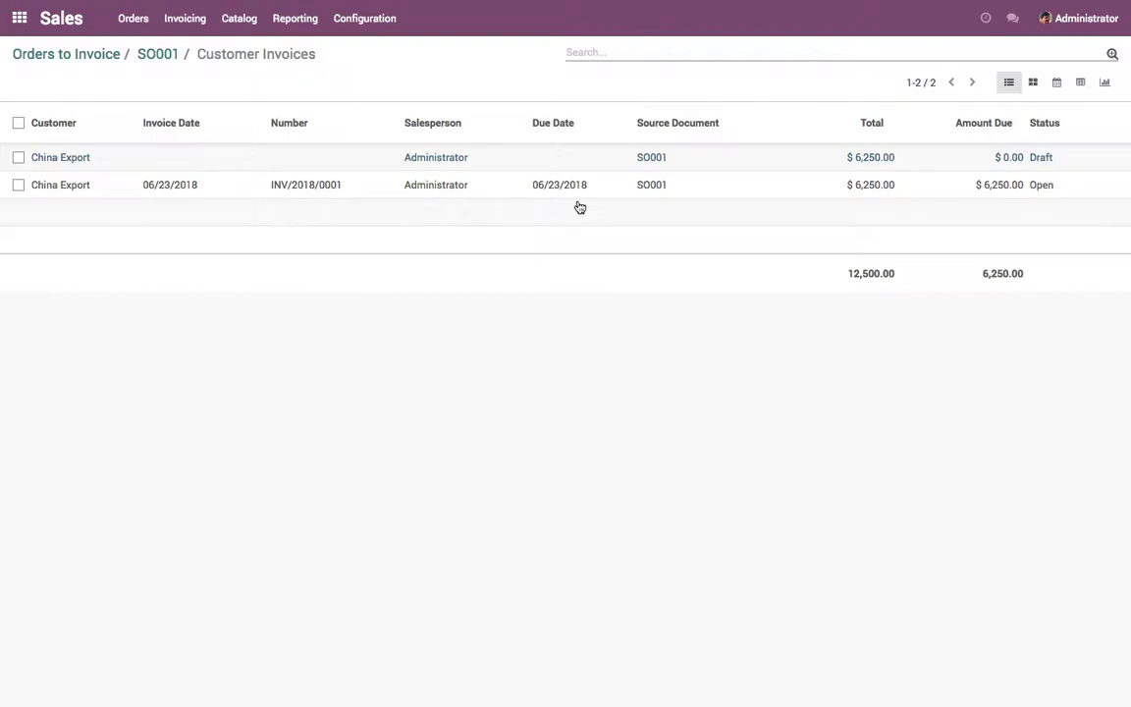
{"action": "left_click", "coordinate": [593, 165]}
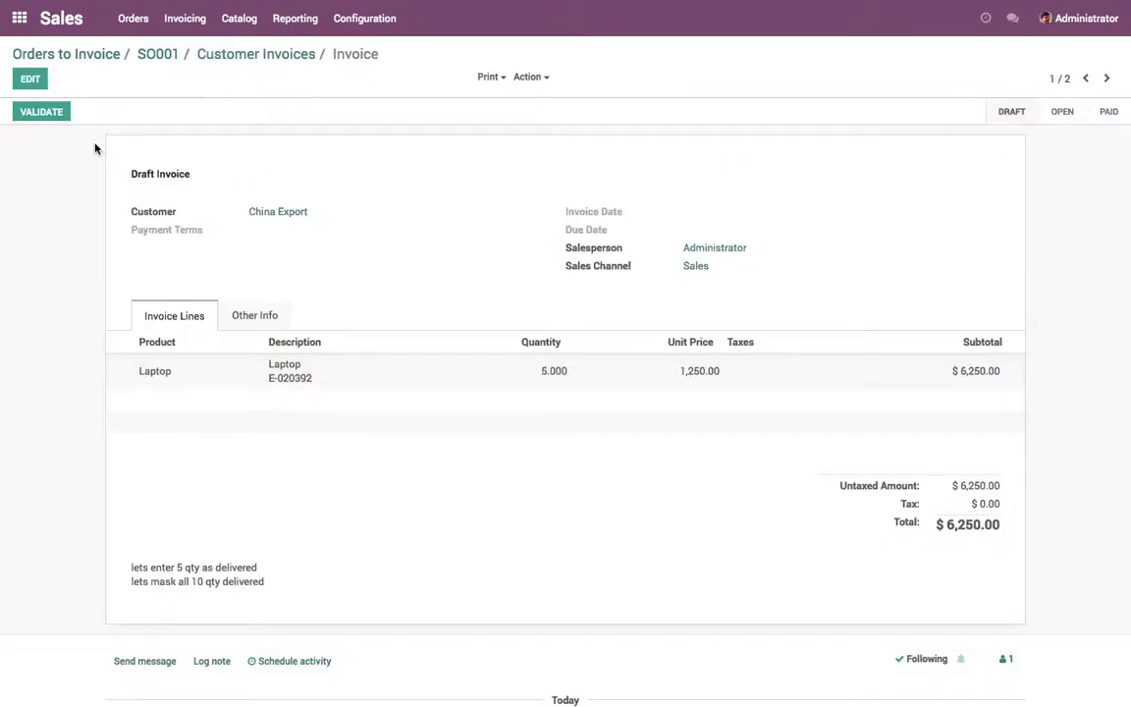
{"action": "left_click", "coordinate": [49, 111]}
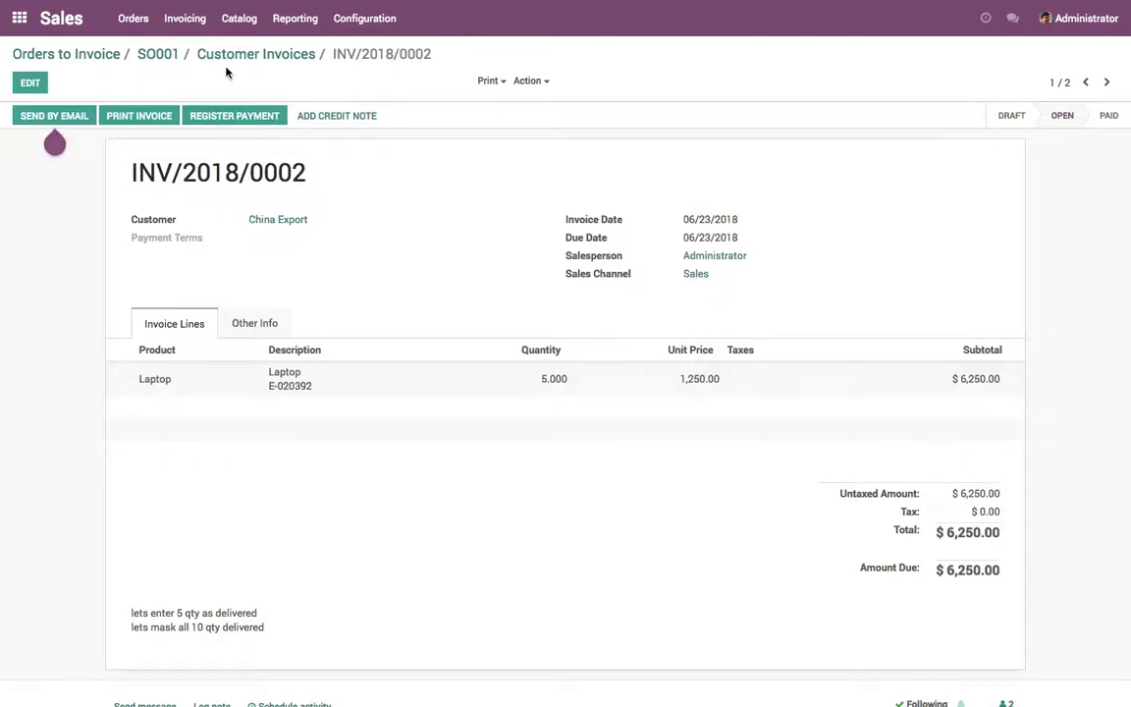
Select both customer invoices of SO001 in the invoice list and print them to a PDF
{"action": "left_click", "coordinate": [227, 59]}
{"action": "left_click", "coordinate": [18, 125]}
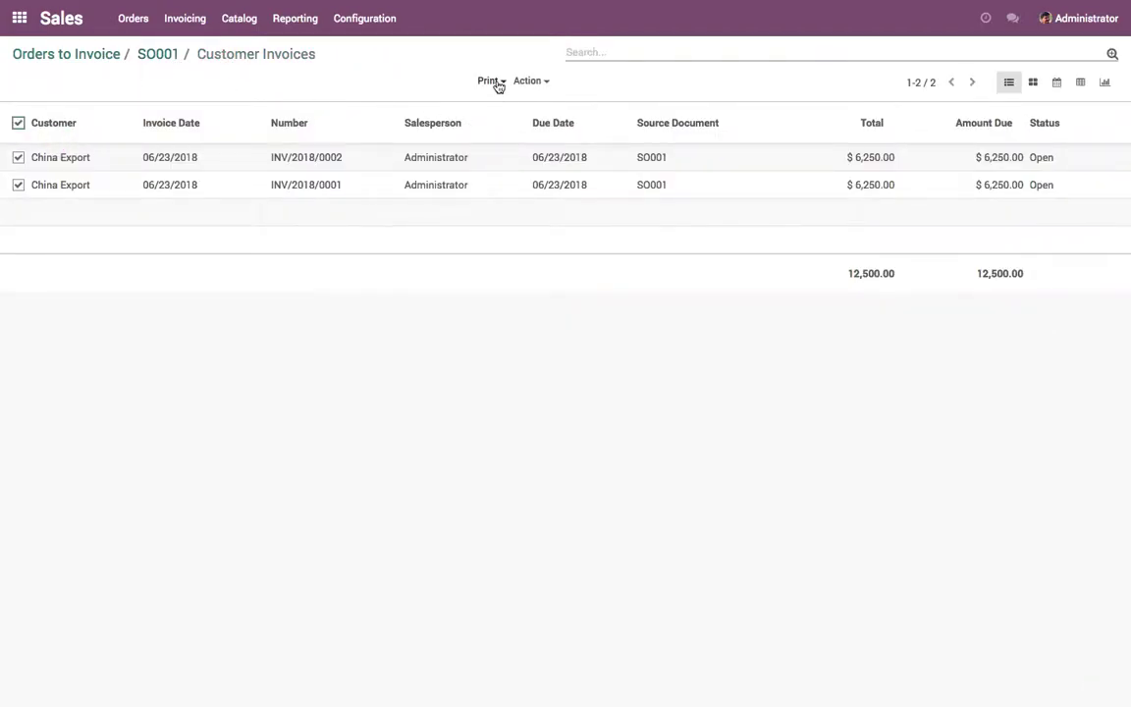
{"action": "left_click", "coordinate": [496, 83]}
{"action": "left_click", "coordinate": [499, 104]}
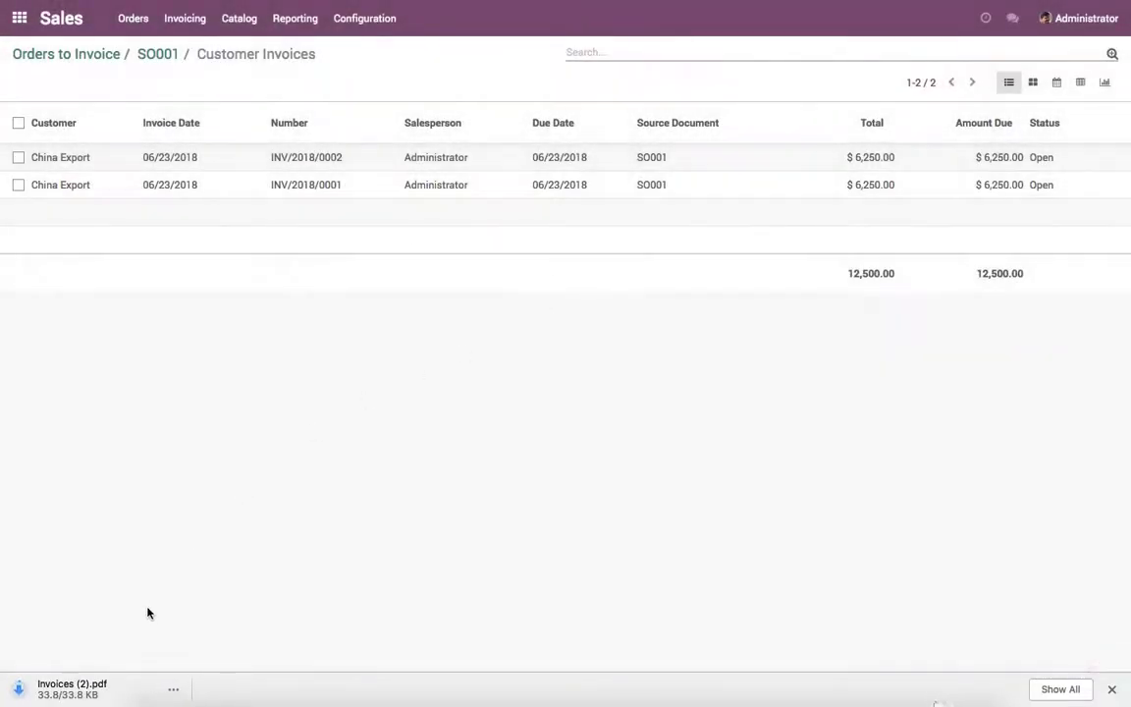
Open the downloaded Invoices (2).pdf and review the quantities, amounts and notes on both invoices
{"action": "left_click", "coordinate": [105, 691]}
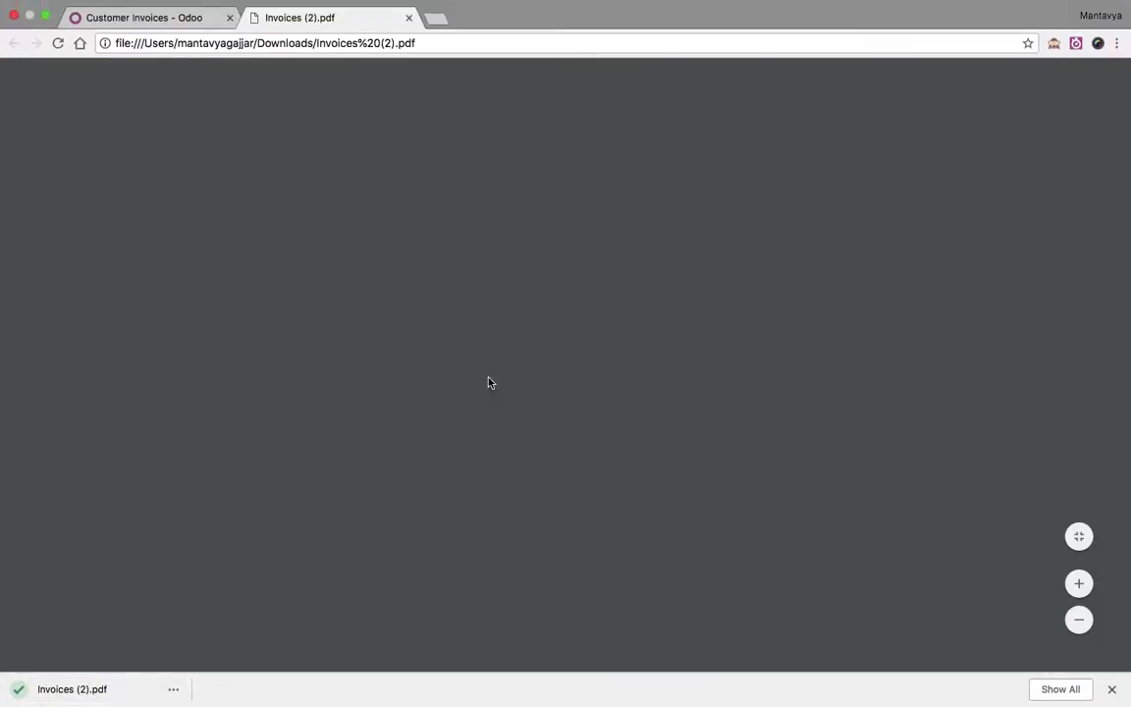
{"action": "scroll", "coordinate": [553, 286], "scroll_direction": "down", "scroll_amount": 9}
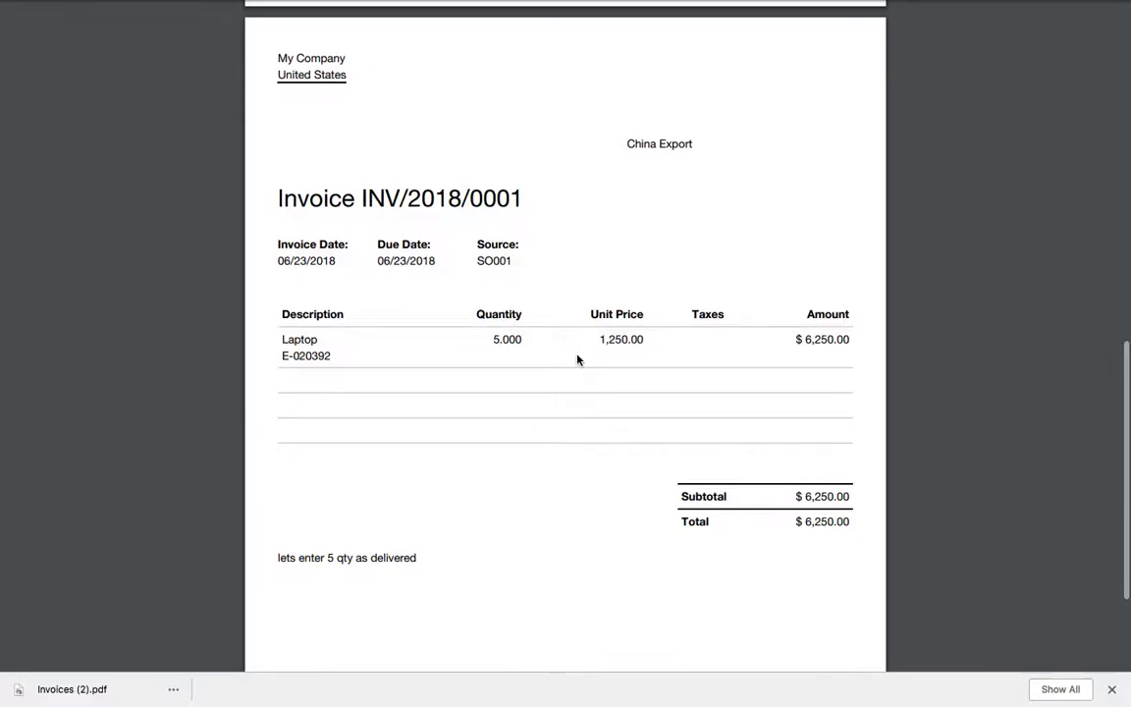
{"action": "scroll", "coordinate": [577, 360], "scroll_direction": "up", "scroll_amount": 10}
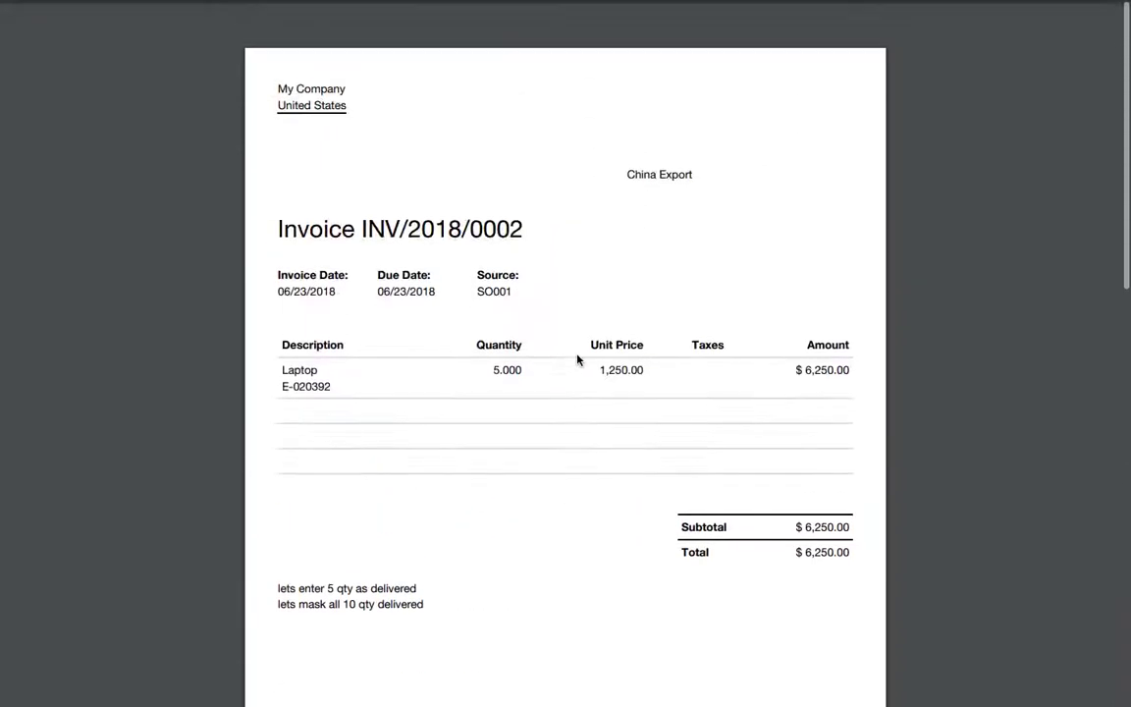